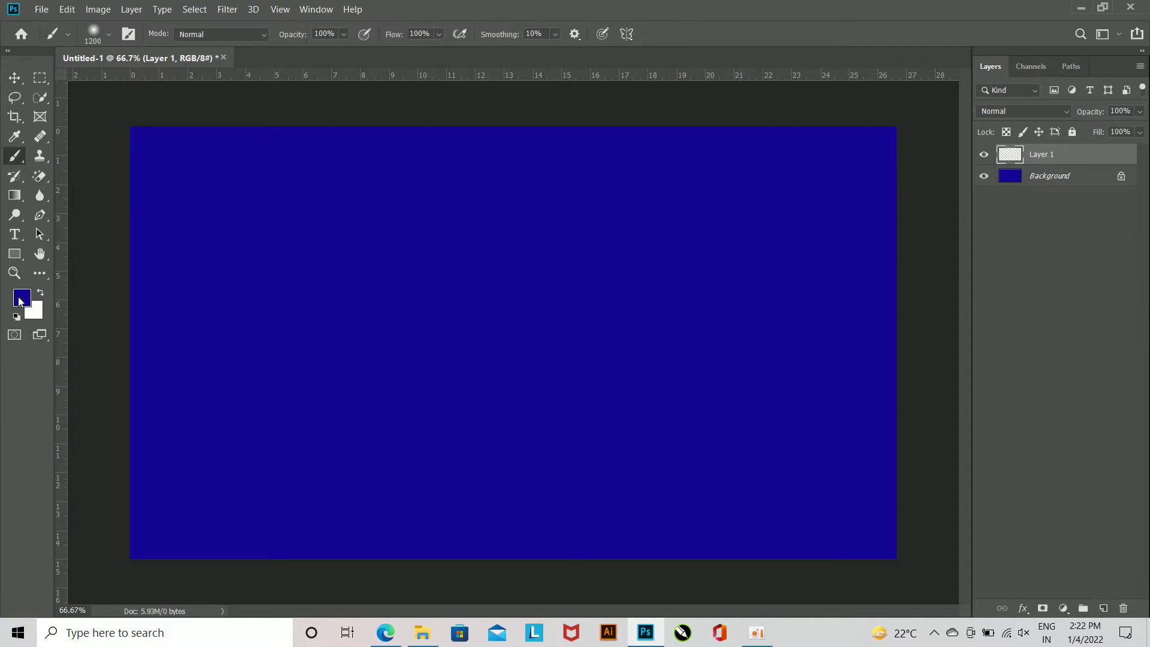
Step: Paint a light violet glow in the centre of Layer 1 with two dabs of a 1200 px soft brush
drag(850, 322, 819, 292)
click(1071, 291)
key(bracketright)
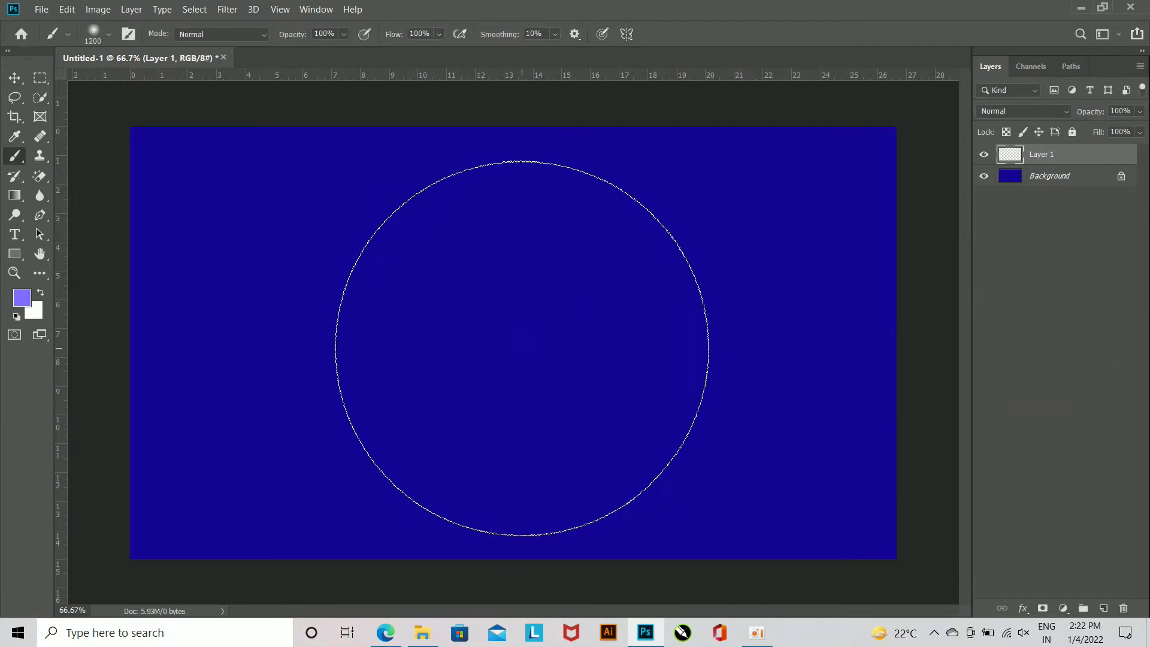
click(522, 348)
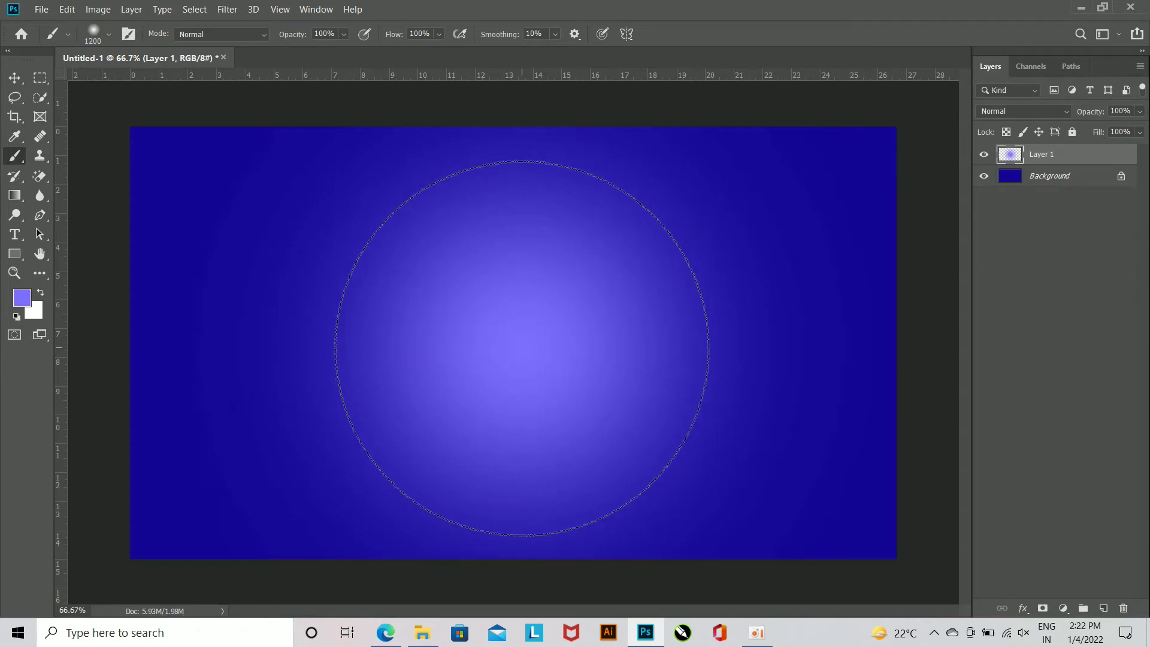
click(521, 347)
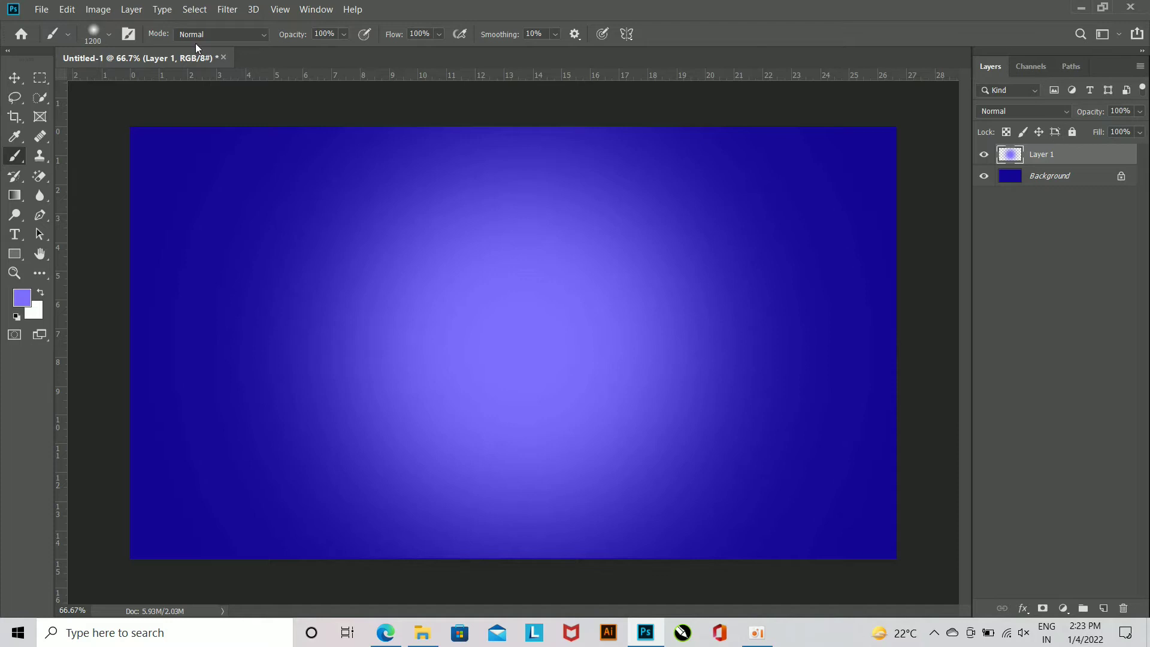
Step: Add the text OYE near the middle of the canvas in Luckiest Guy Regular, 17 pt
click(13, 78)
click(15, 235)
click(424, 303)
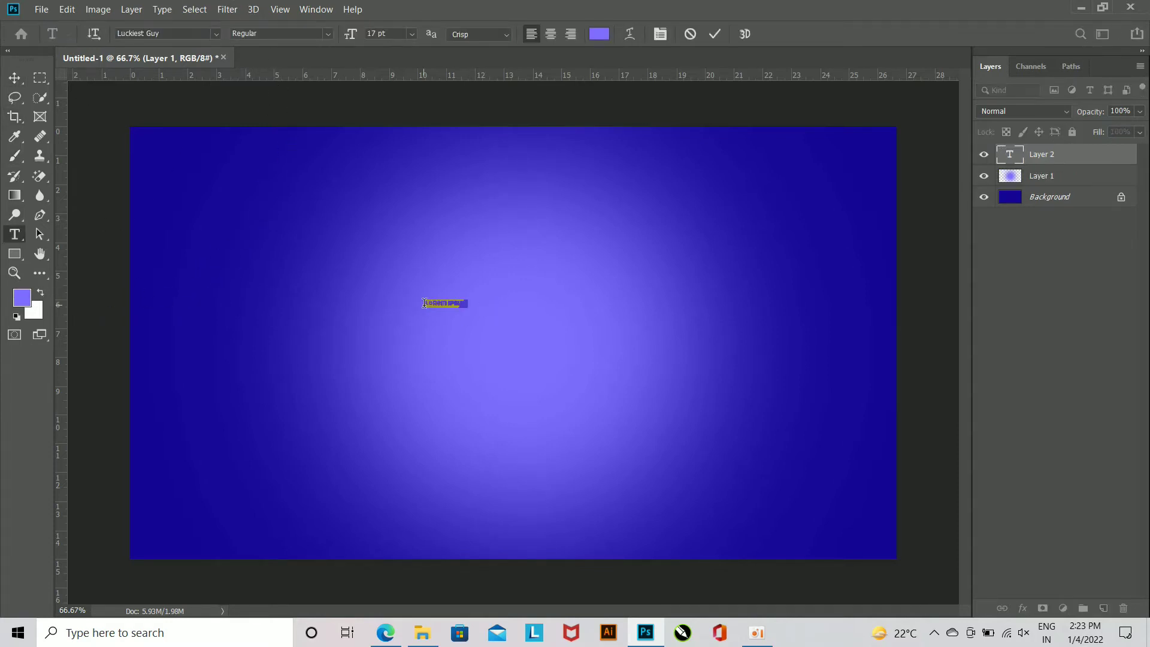
key(Delete)
key(ctrl+Return)
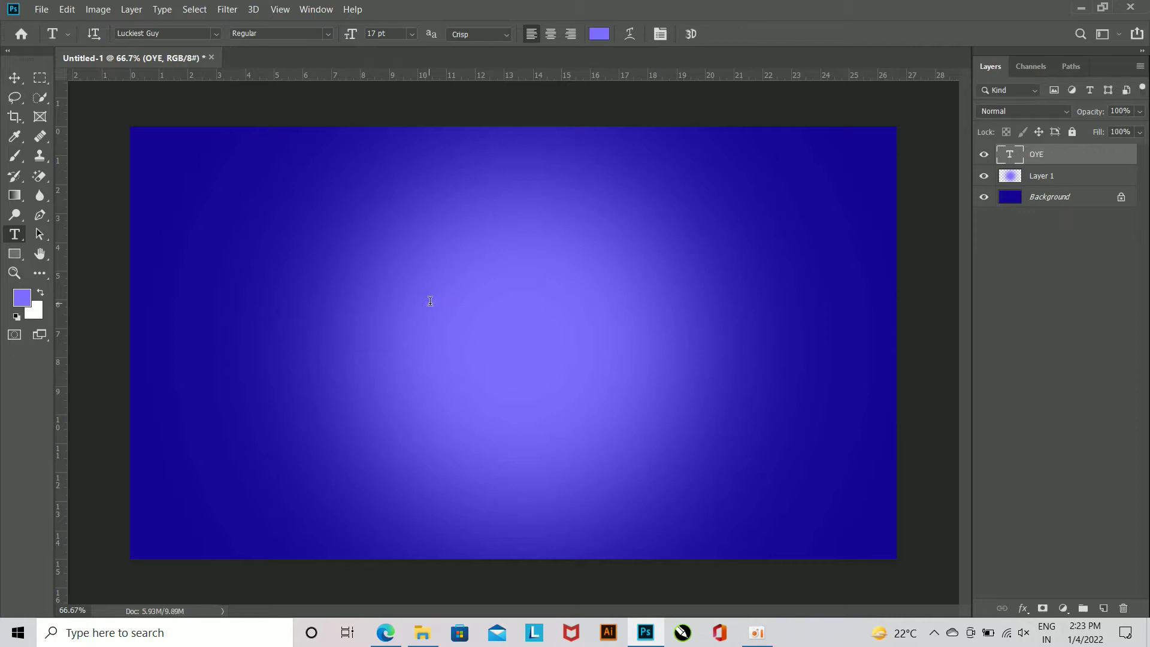
Step: Set the colour of the OYE text to black, 000000
click(600, 34)
click(877, 480)
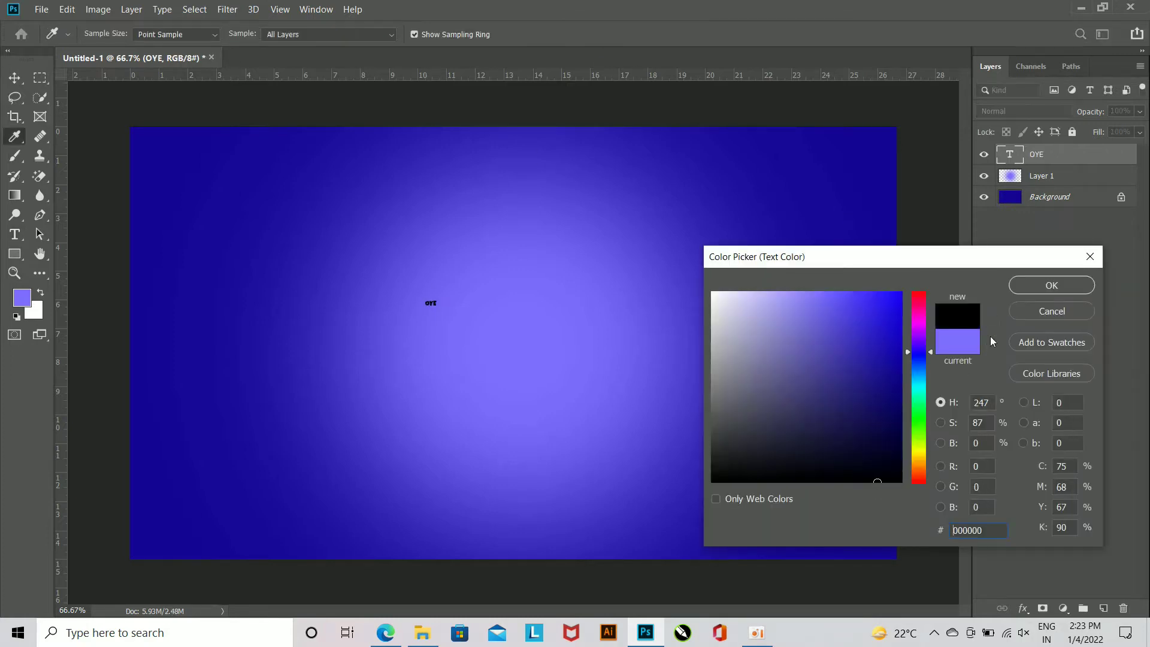
key(Return)
Step: Enlarge the OYE text to about 398 pt with Free Transform and move it towards the middle of the glow
key(v)
key(ctrl+t)
drag(439, 306, 564, 395)
drag(554, 303, 597, 346)
key(Return)
Step: Centre the OYE text horizontally against the Background layer and move it slightly upward
click(1049, 197)
ctrl+click(1036, 153)
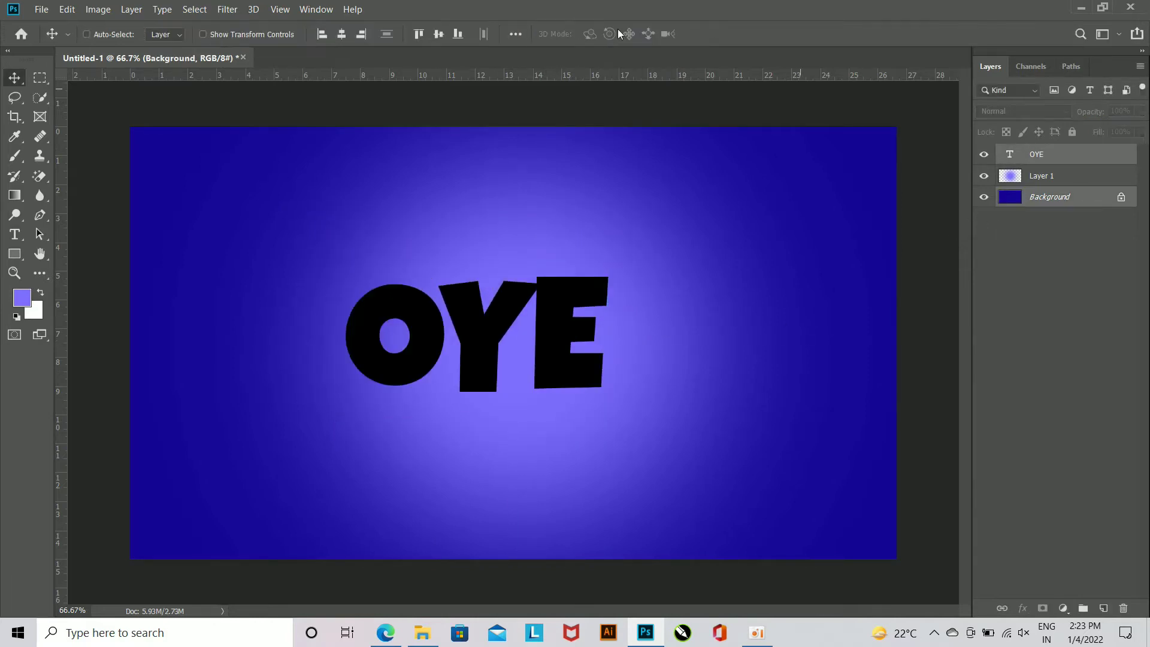
click(350, 37)
click(1044, 290)
click(610, 317)
click(592, 250)
mouse_move(599, 353)
mouse_down()
mouse_move(594, 322)
mouse_move(594, 333)
mouse_up()
Step: Warp the OYE text with a horizontal Arc at 13% bend and nudge it slightly into place
key(t)
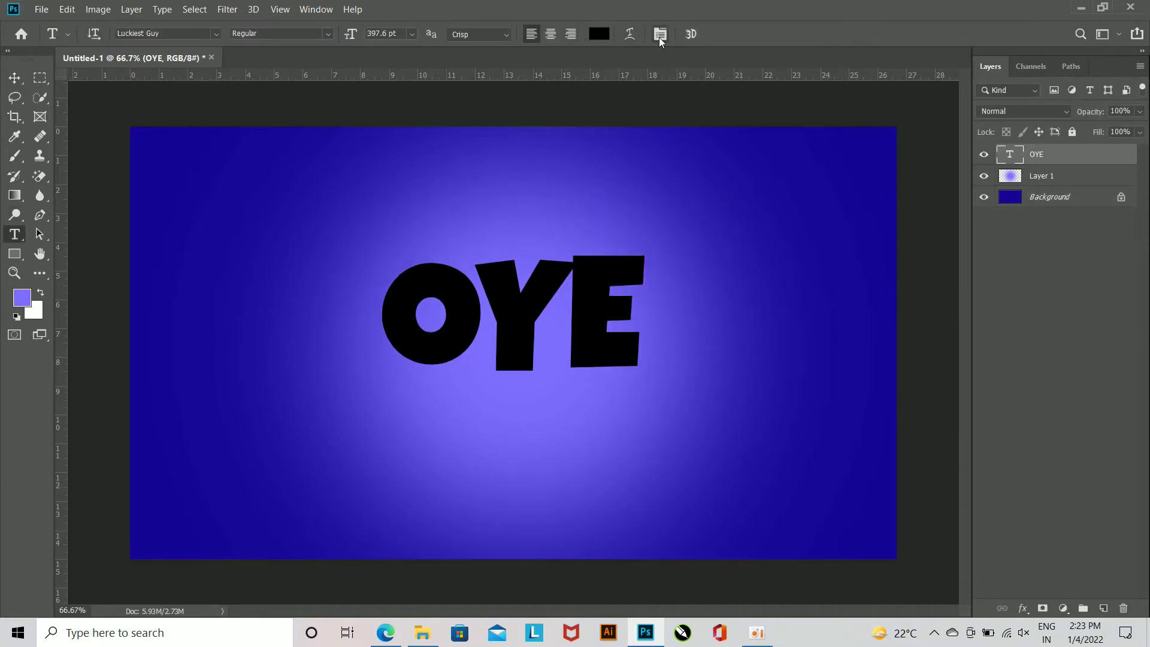
click(659, 39)
click(842, 89)
click(628, 34)
click(784, 94)
click(764, 138)
double_click(814, 151)
text(12)
key(BackSpace)
text(4)
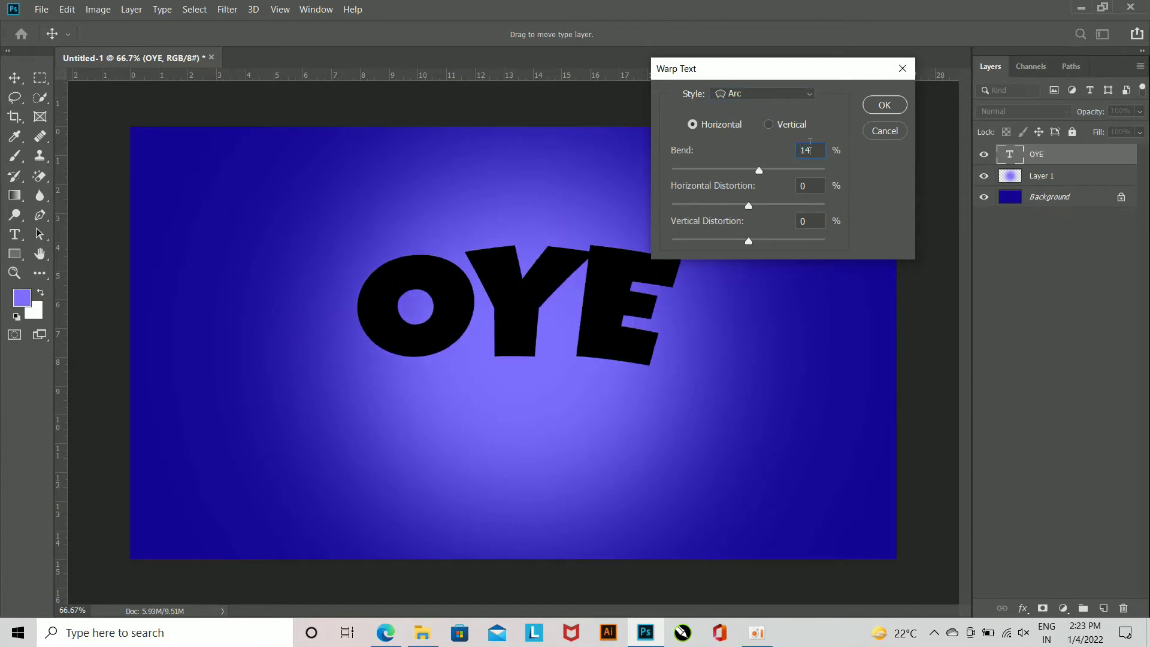
key(BackSpace)
text(3)
key(Return)
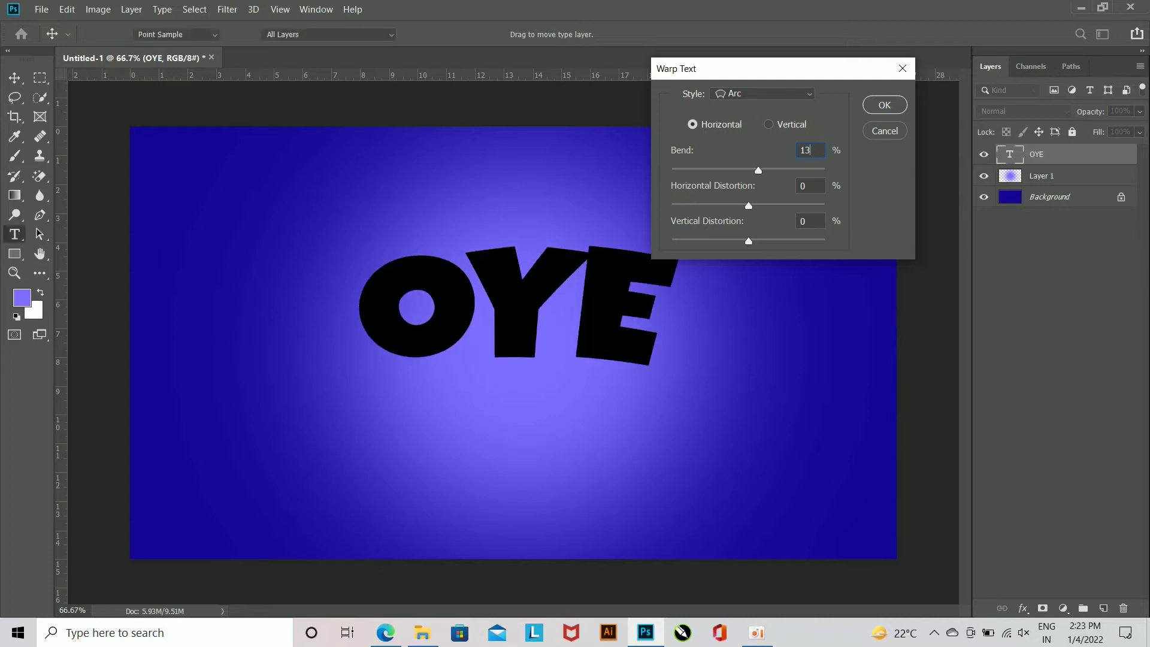
drag(641, 326, 640, 327)
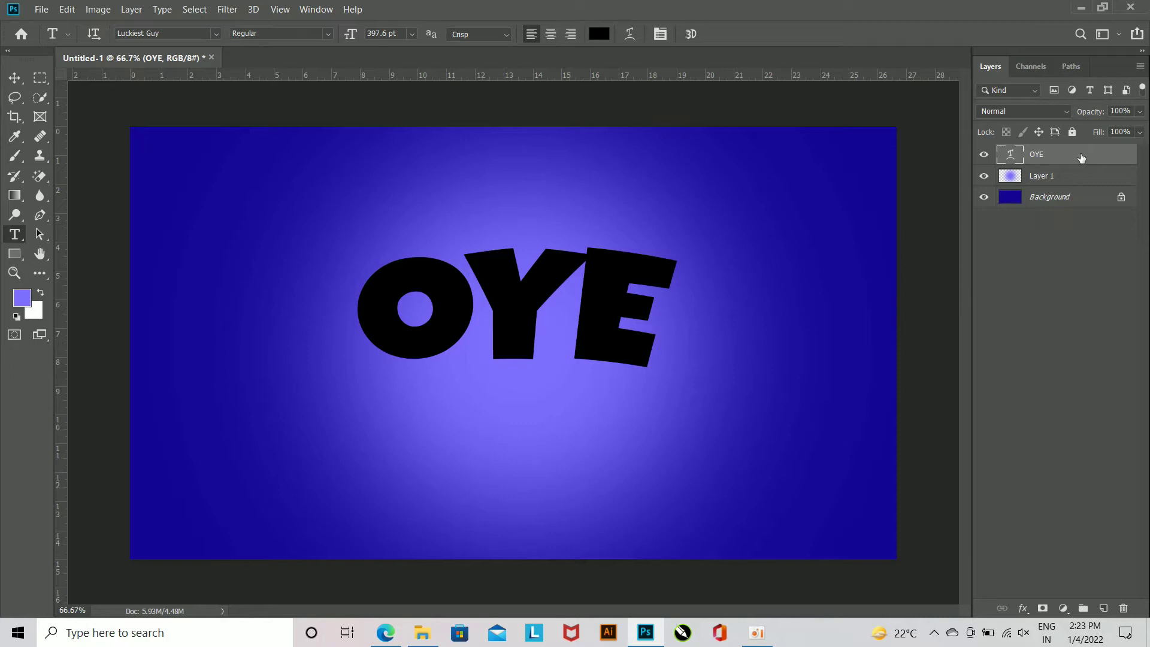
Step: Add a solid purple outside stroke of 29 px at 100% opacity to the OYE text layer
double_click(1080, 158)
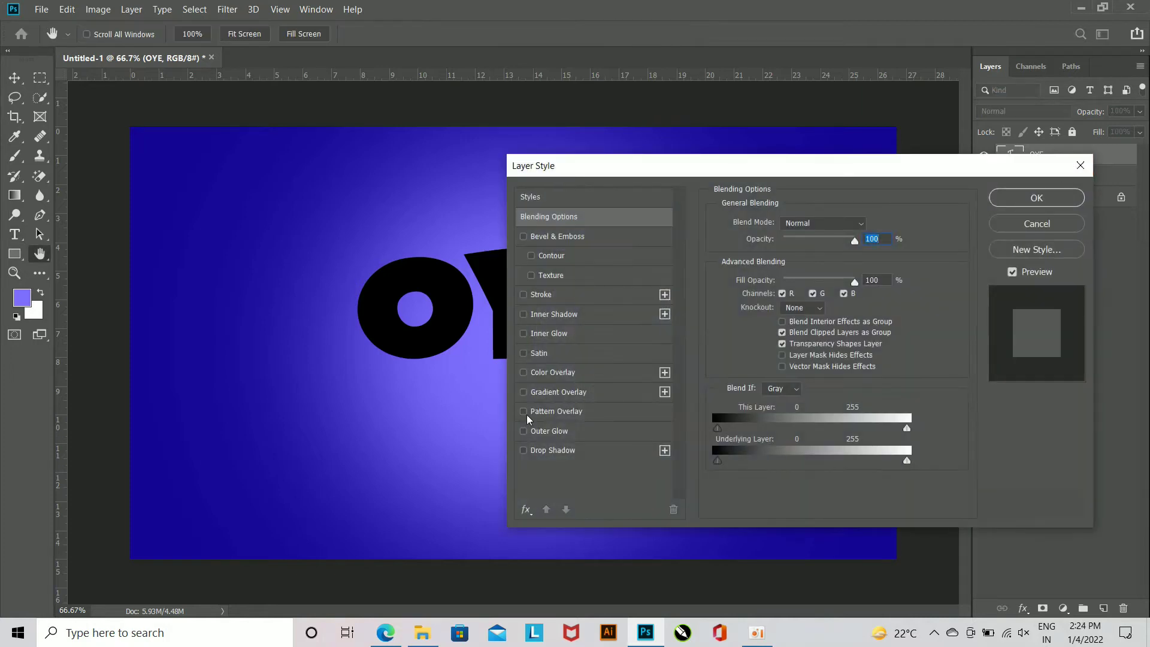
click(540, 294)
drag(548, 177, 654, 205)
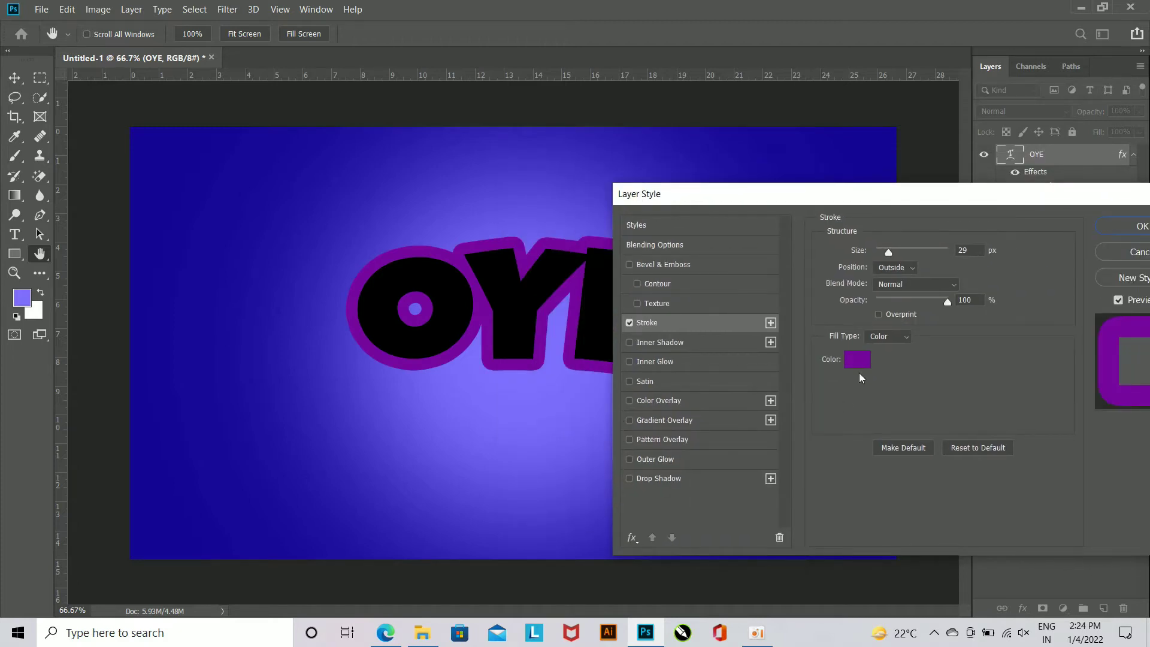
click(859, 359)
click(893, 356)
click(1051, 285)
key(t)
click(1129, 225)
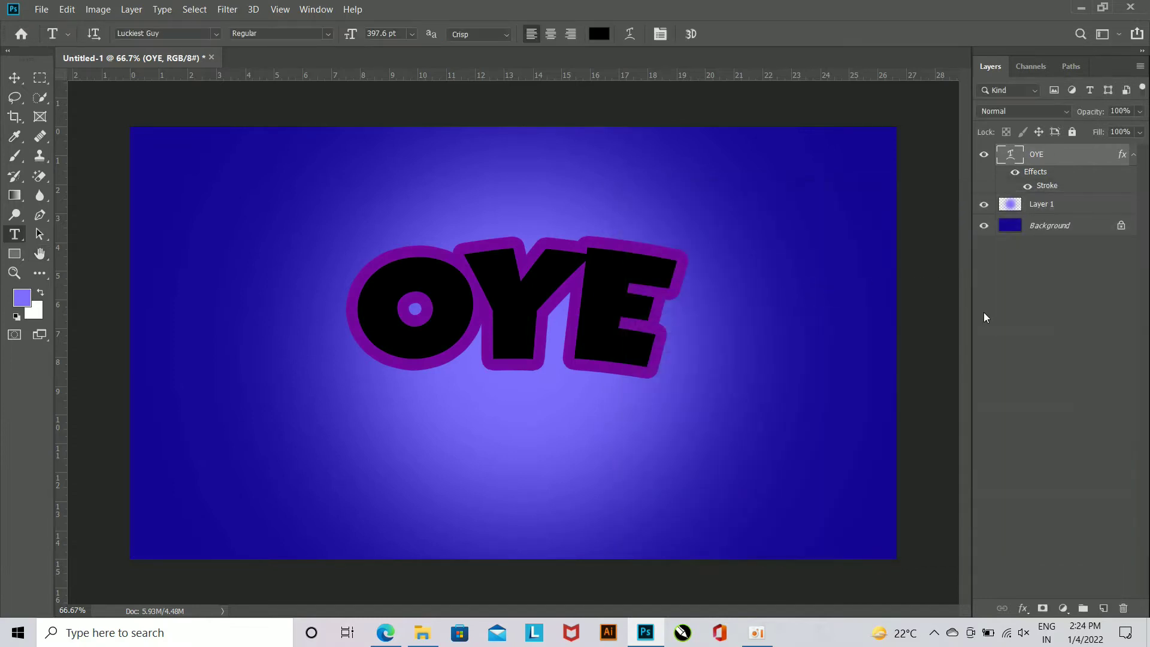
Step: Duplicate the stroked OYE layer and nudge the copy slightly up and to the right with Free Transform
key(ctrl+j)
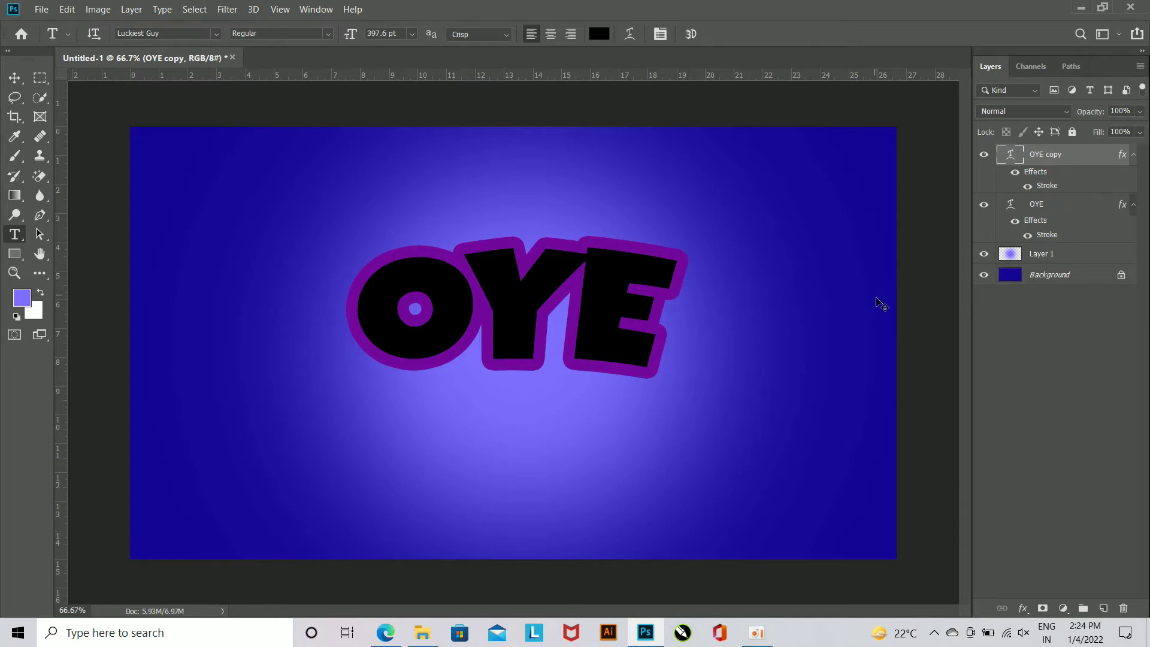
key(ctrl+t)
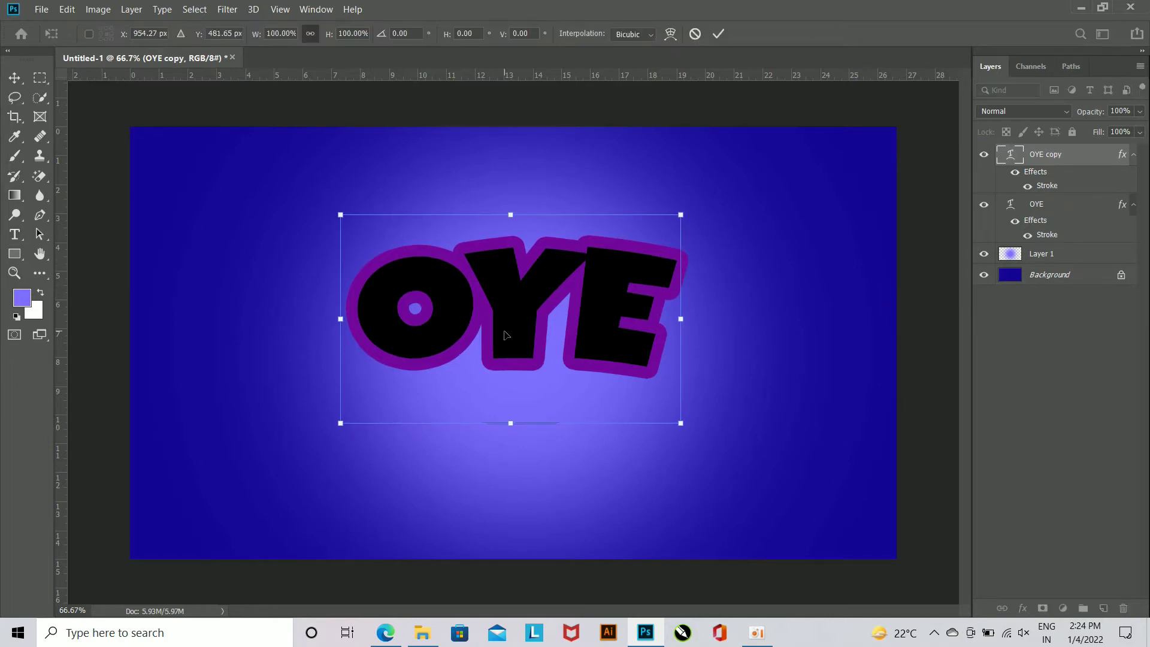
key(Return)
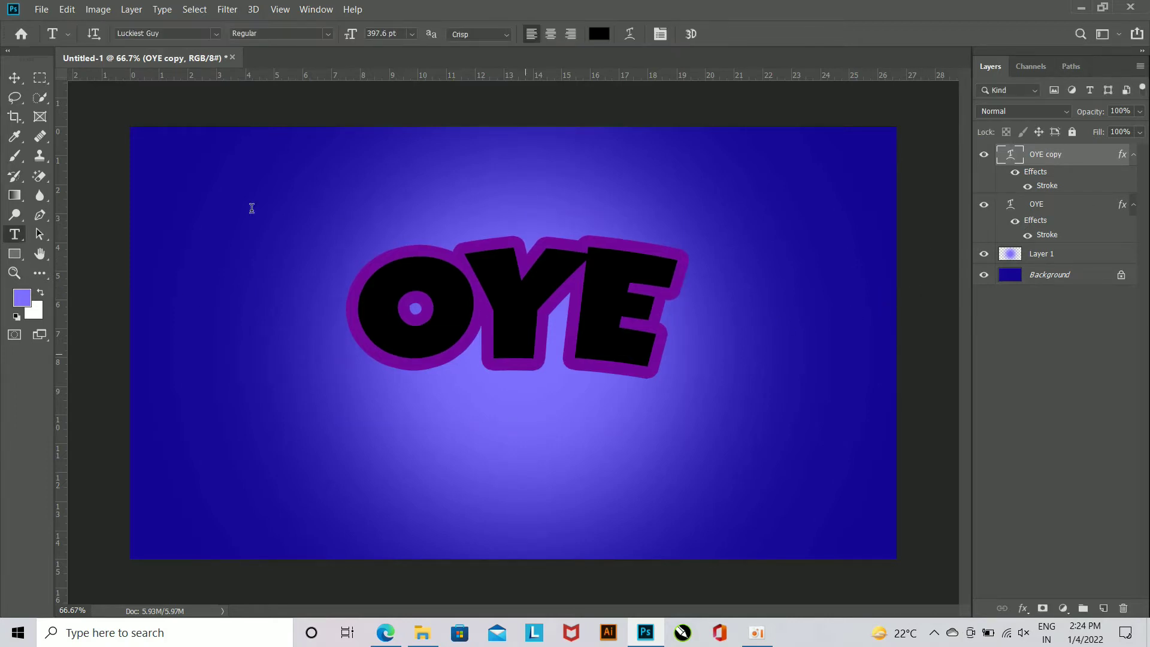
Step: Repeat the duplicate-and-nudge transform 13 times to build the purple extrusion behind the OYE text
click(16, 78)
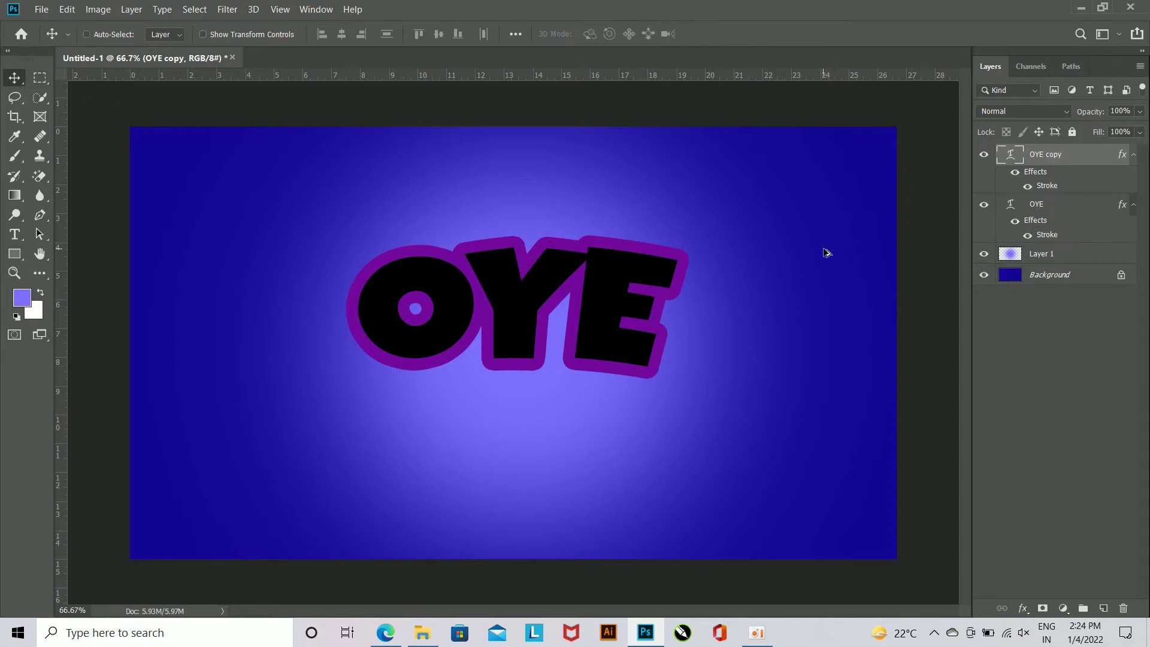
key(ctrl+alt+shift+t)
key(ctrl+alt+shift+t)
key(ctrl+alt+shift+t)
key(ctrl+alt+shift+t)
key(ctrl+alt+shift+t)
key(ctrl+alt+shift+t)
key(ctrl+alt+shift+t)
key(ctrl+alt+shift+t)
key(ctrl+alt+shift+t)
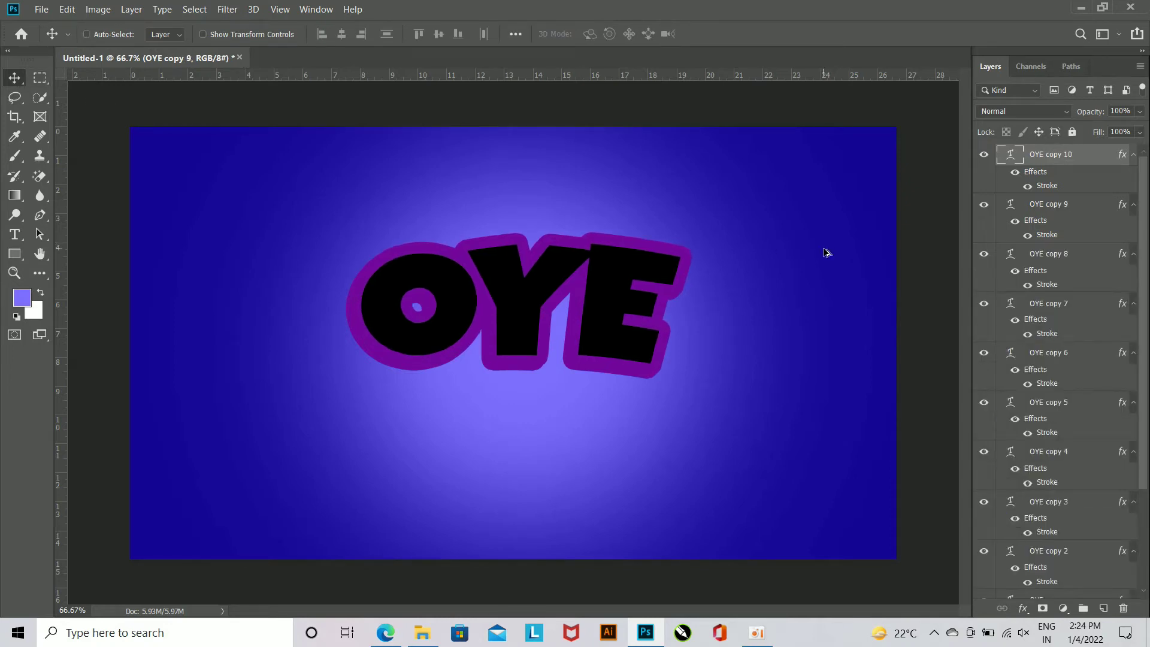
key(ctrl+alt+shift+t)
key(ctrl+alt+shift+t)
key(ctrl+alt+shift+t)
key(ctrl+alt+shift+t)
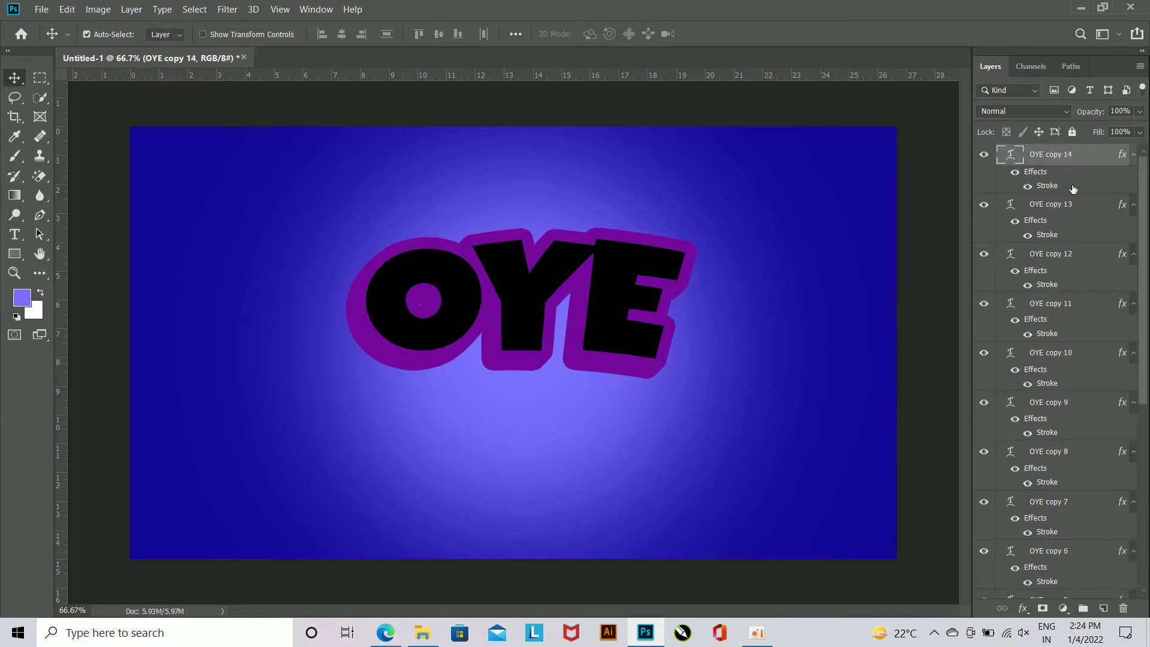
Step: Group all the stroked OYE layers except the topmost copy and name the group 1
scroll(1073, 190, down, 5)
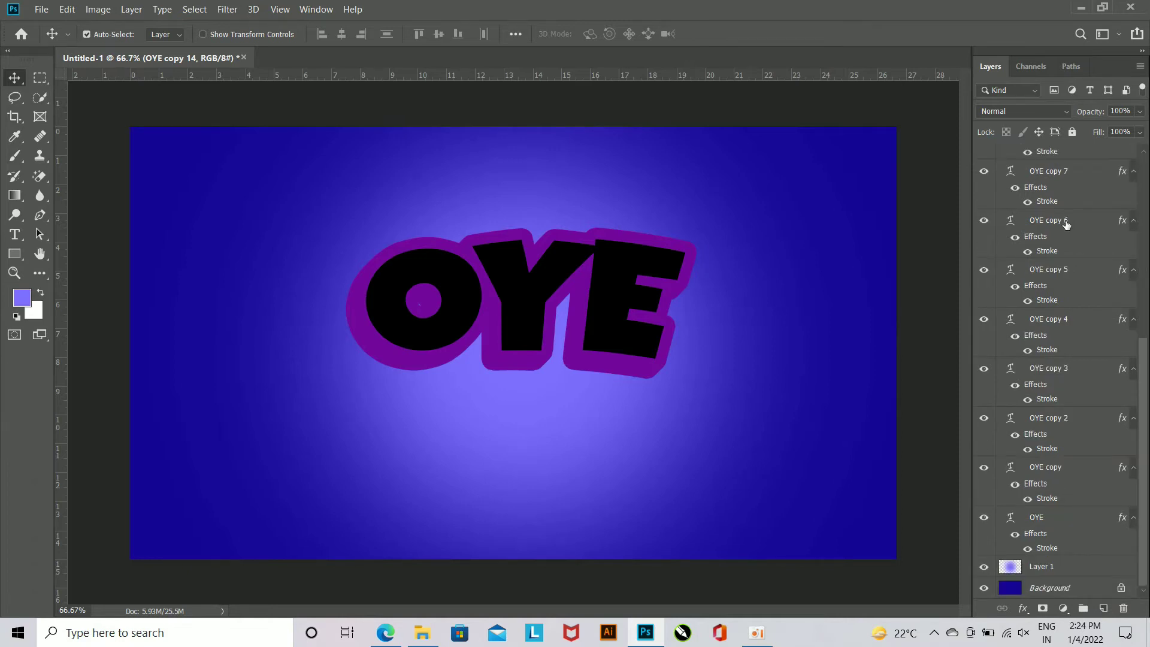
shift+click(1073, 546)
key(ctrl+g)
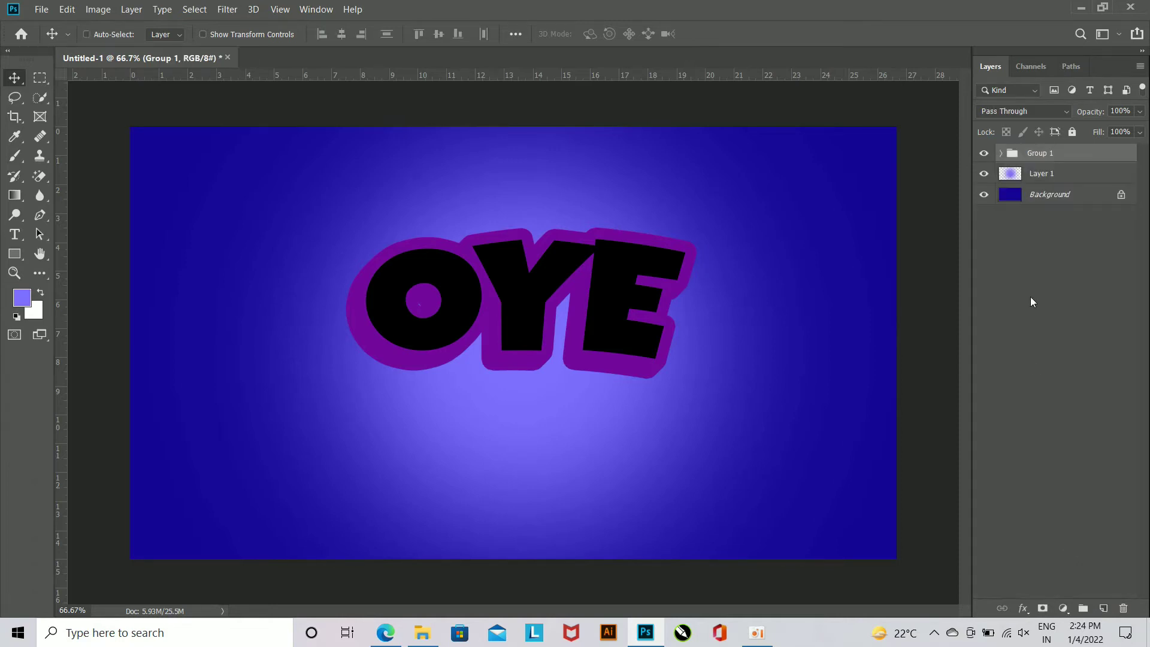
key(ctrl+z)
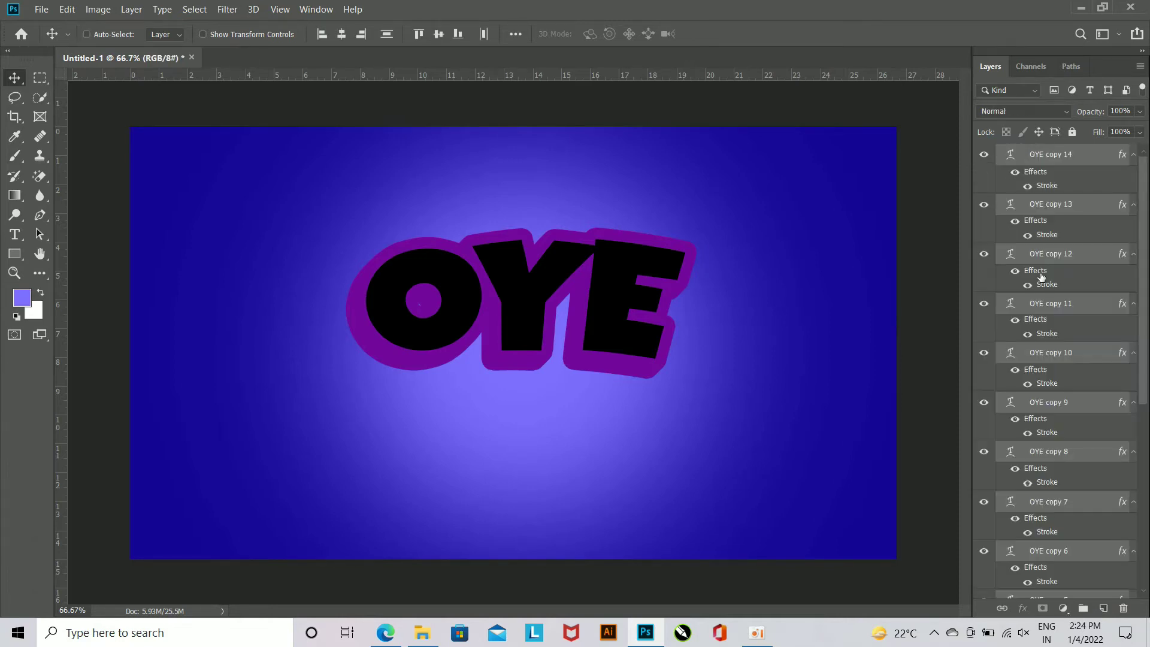
ctrl+click(1090, 157)
key(ctrl+g)
double_click(1042, 204)
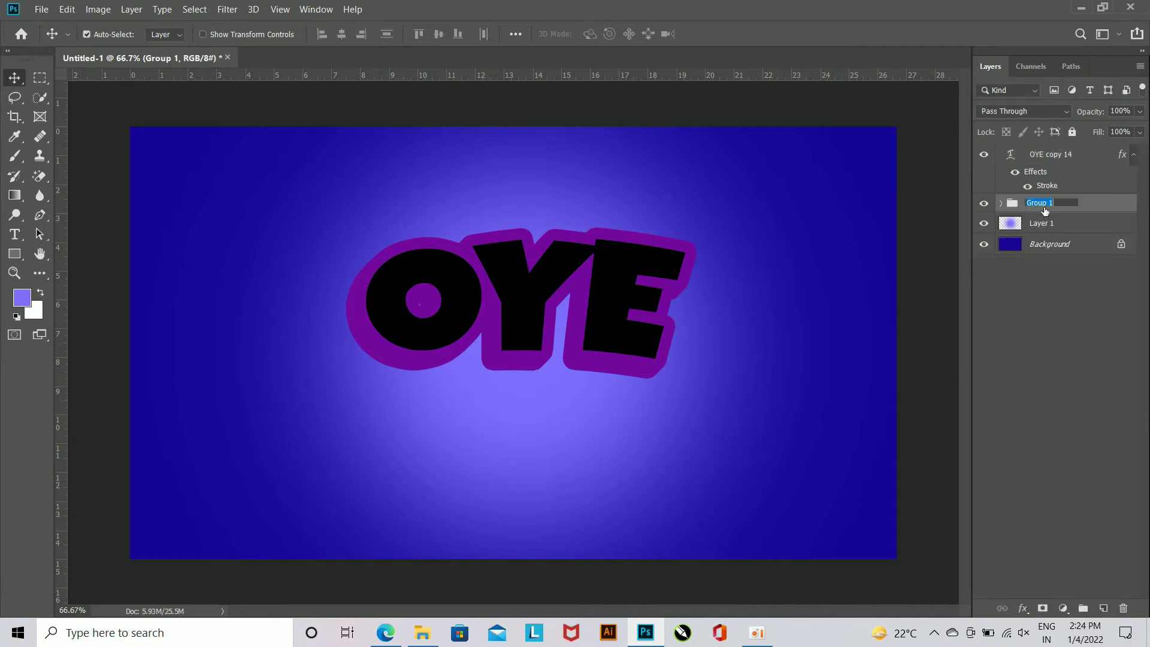
text(1)
key(Return)
Step: Clear the layer style from the topmost text layer, OYE copy 14
click(1074, 177)
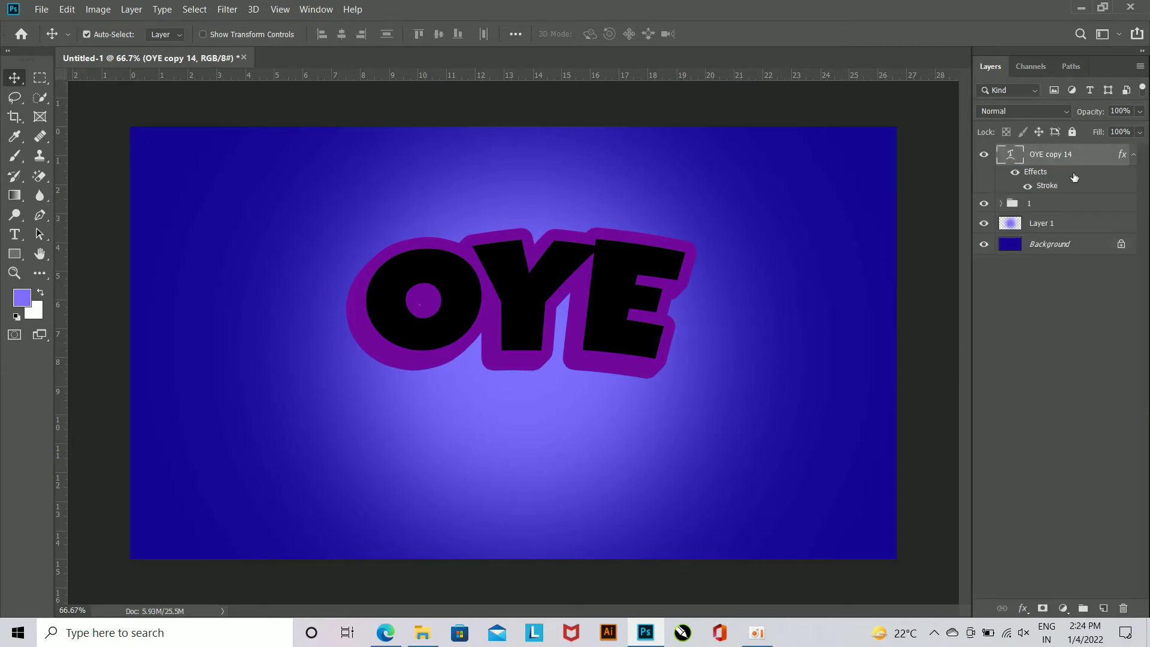
right_click(1070, 177)
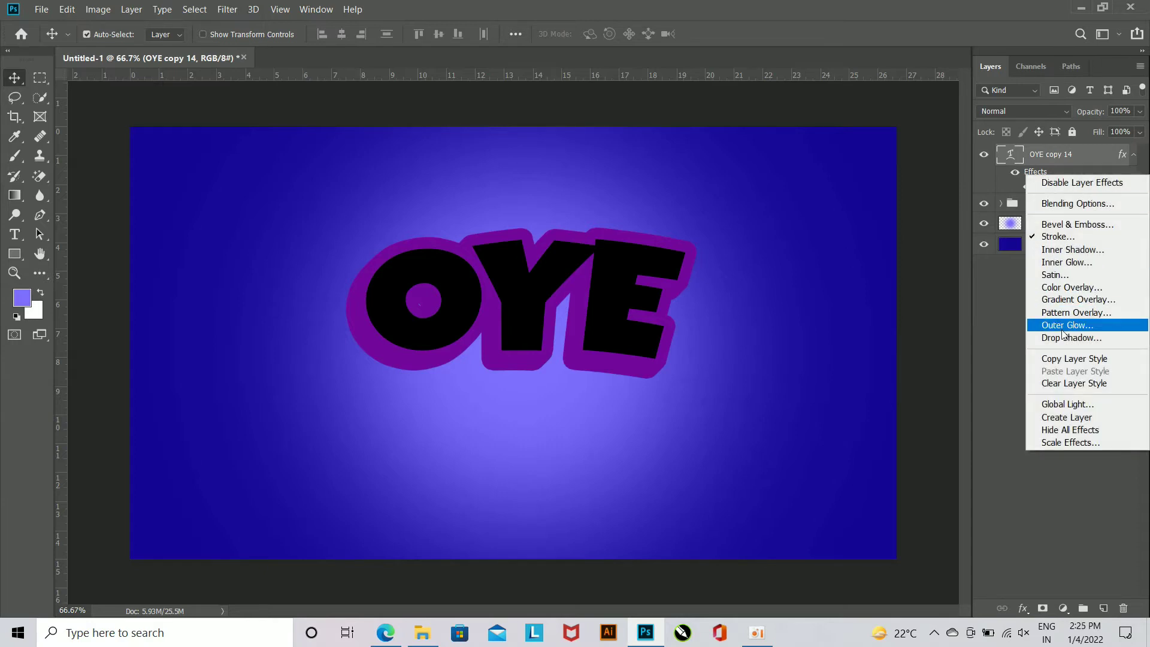
click(1074, 383)
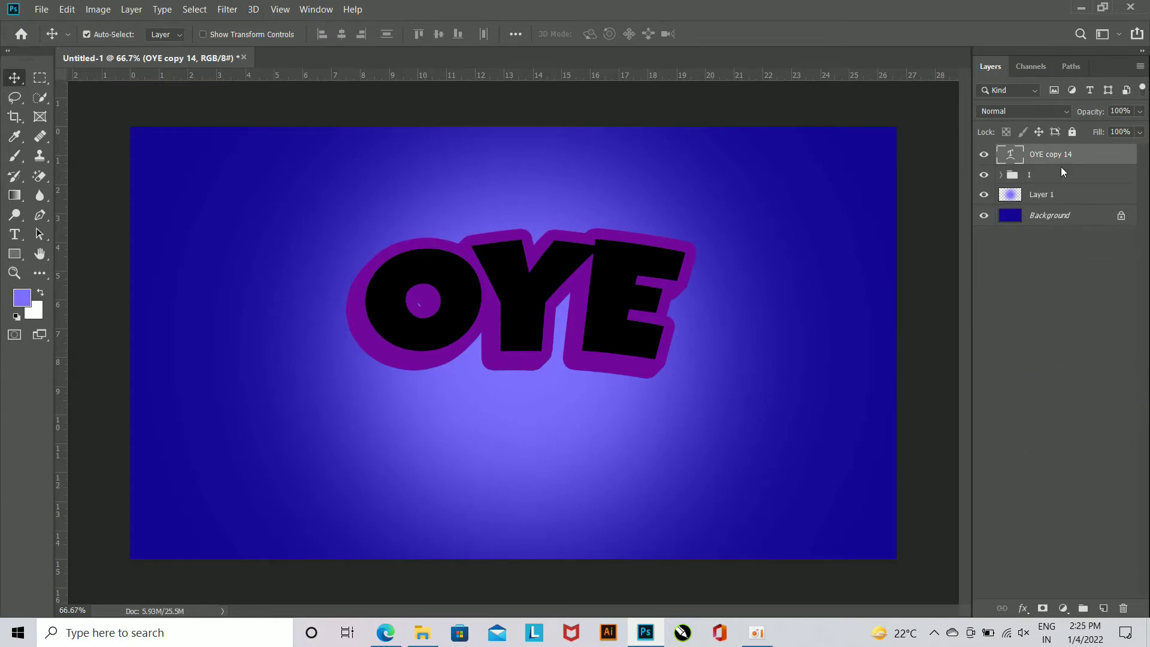
Step: Change the text colour of the topmost OYE layer to orange-yellow, ffba00
double_click(1012, 155)
click(599, 34)
drag(918, 420, 909, 455)
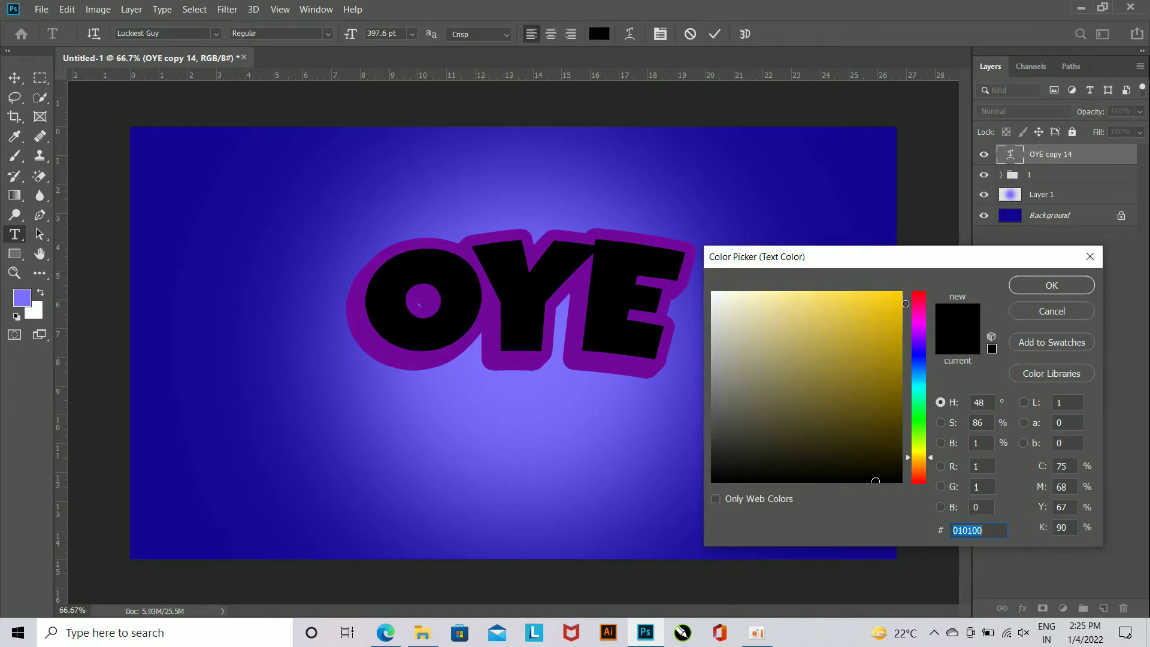
text(ffcc00)
click(918, 459)
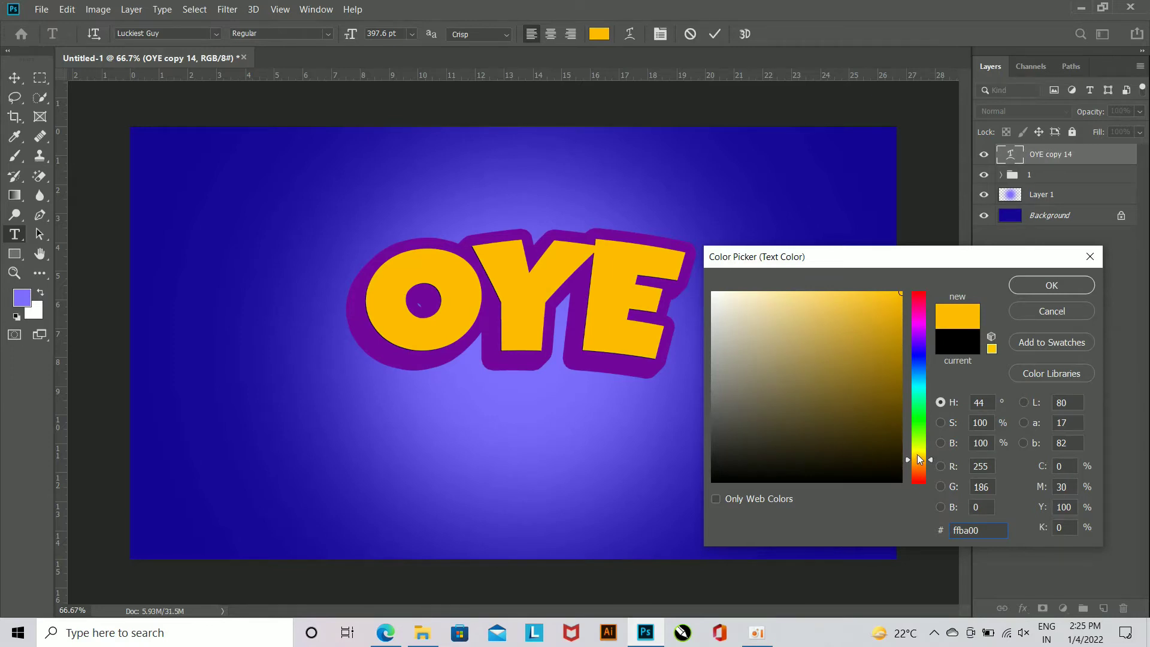
click(1052, 290)
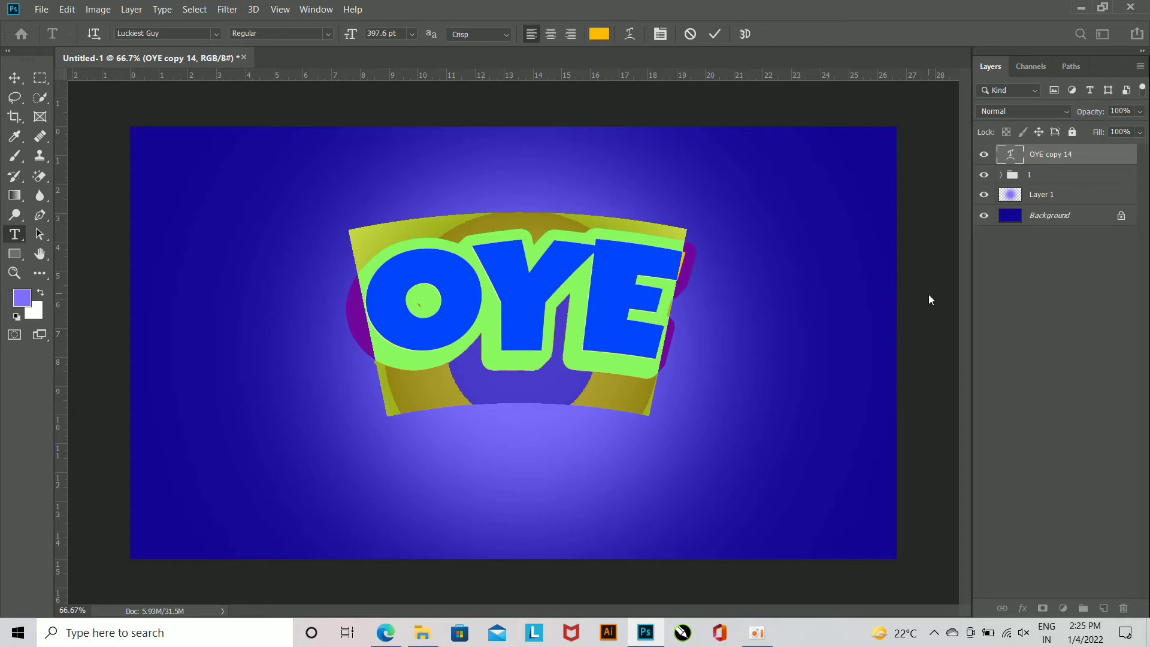
click(15, 77)
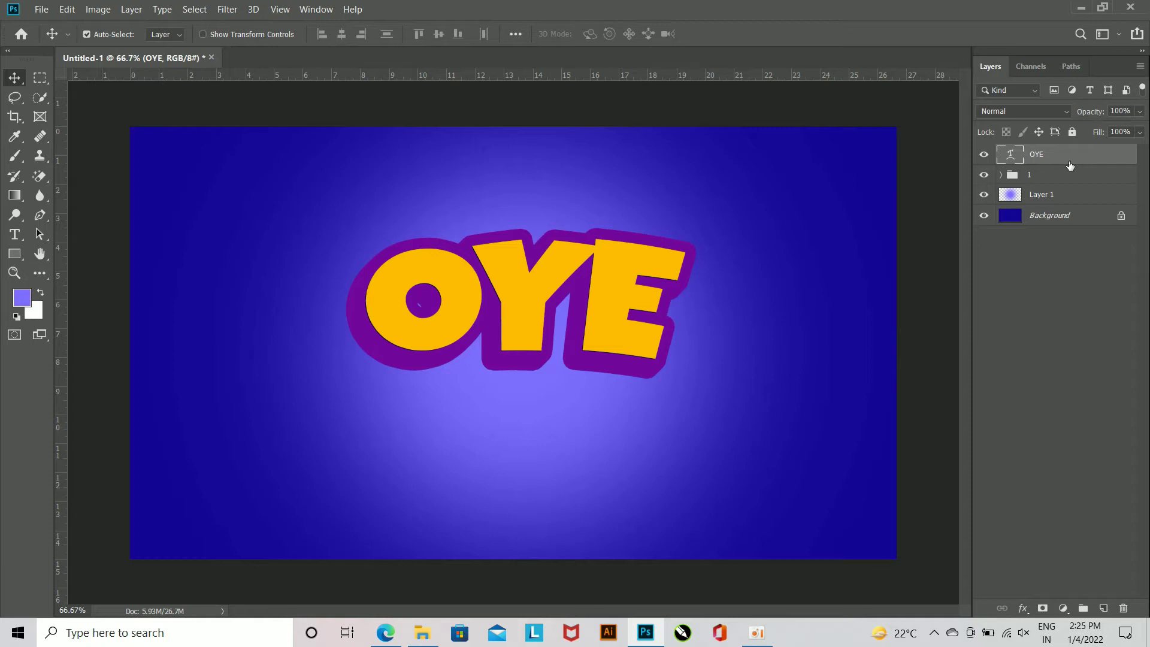
Step: Duplicate the orange-yellow OYE layer and nudge the copy slightly up and to the right with Free Transform
key(ctrl+j)
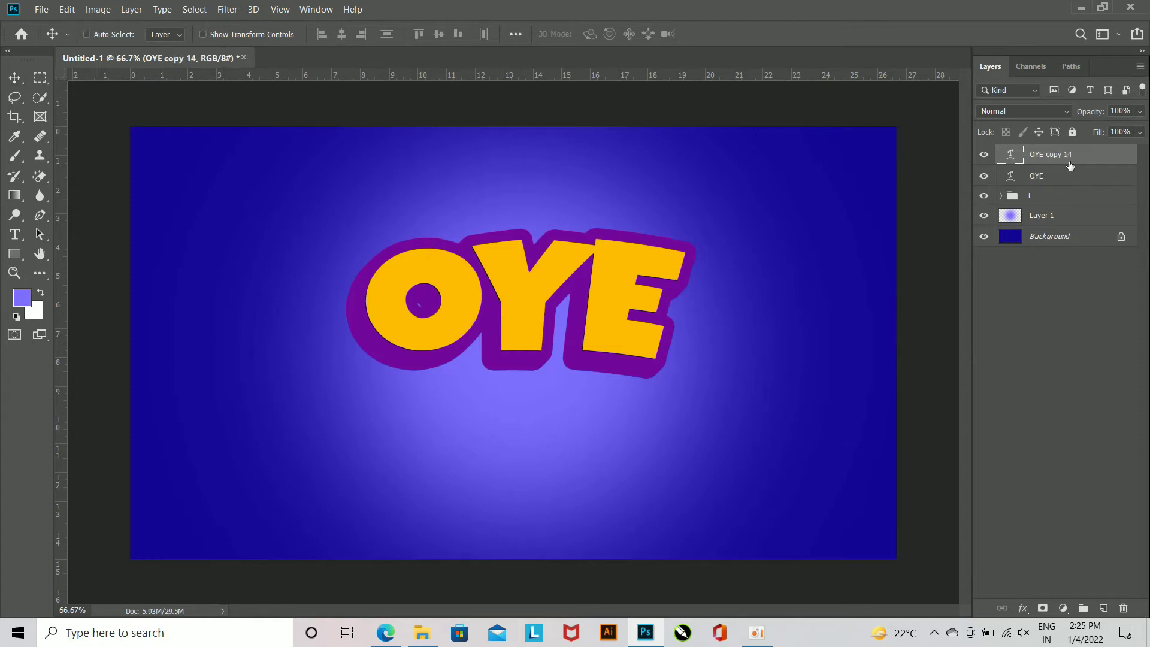
key(ctrl+t)
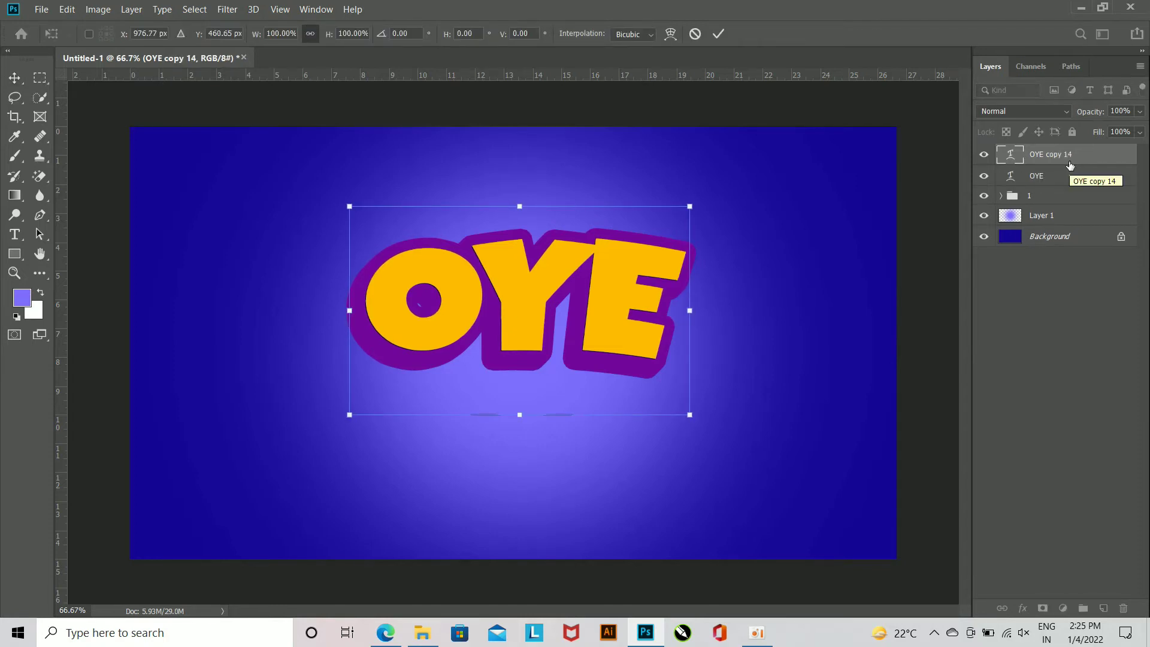
key(Return)
Step: Repeat the last transform with duplication 13 times to extrude the orange-yellow OYE text
key(ctrl+shift+alt+t)
key(ctrl+shift+alt+t)
key(ctrl+shift+alt+t)
key(ctrl+shift+alt+t)
key(ctrl+shift+alt+t)
key(ctrl+shift+alt+t)
key(ctrl+shift+alt+t)
key(ctrl+shift+alt+t)
key(ctrl+shift+alt+t)
key(ctrl+shift+alt+t)
key(ctrl+shift+alt+t)
key(ctrl+shift+alt+t)
key(ctrl+shift+alt+t)
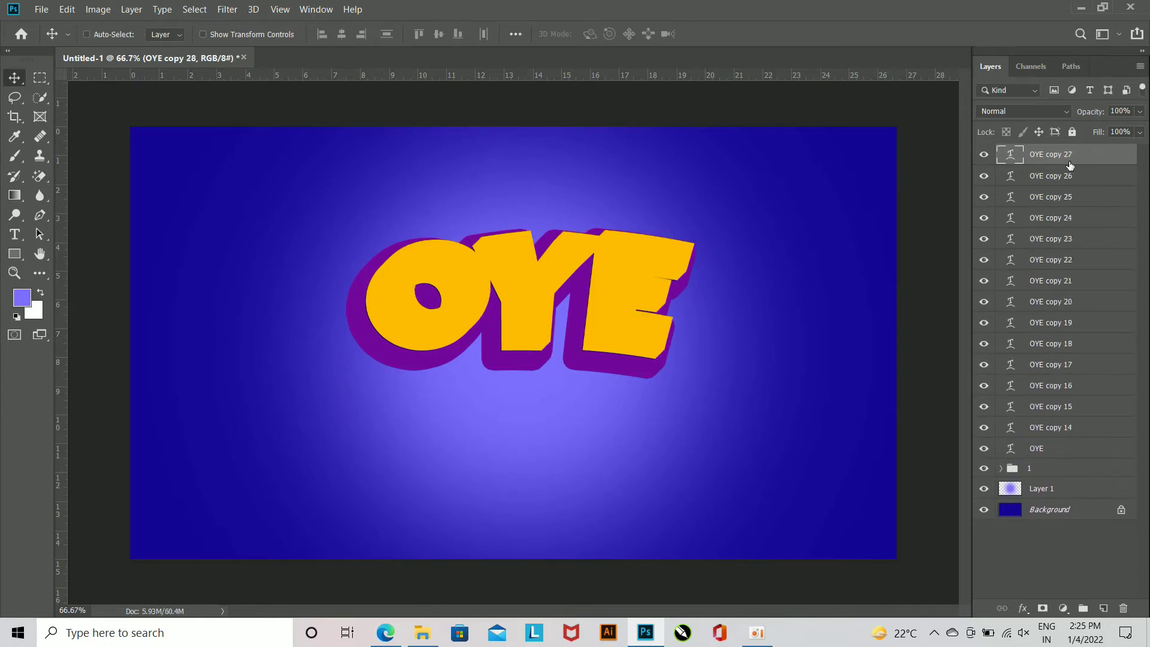
Step: Group the layers from OYE copy 26 down to OYE and name the group 2
click(1084, 175)
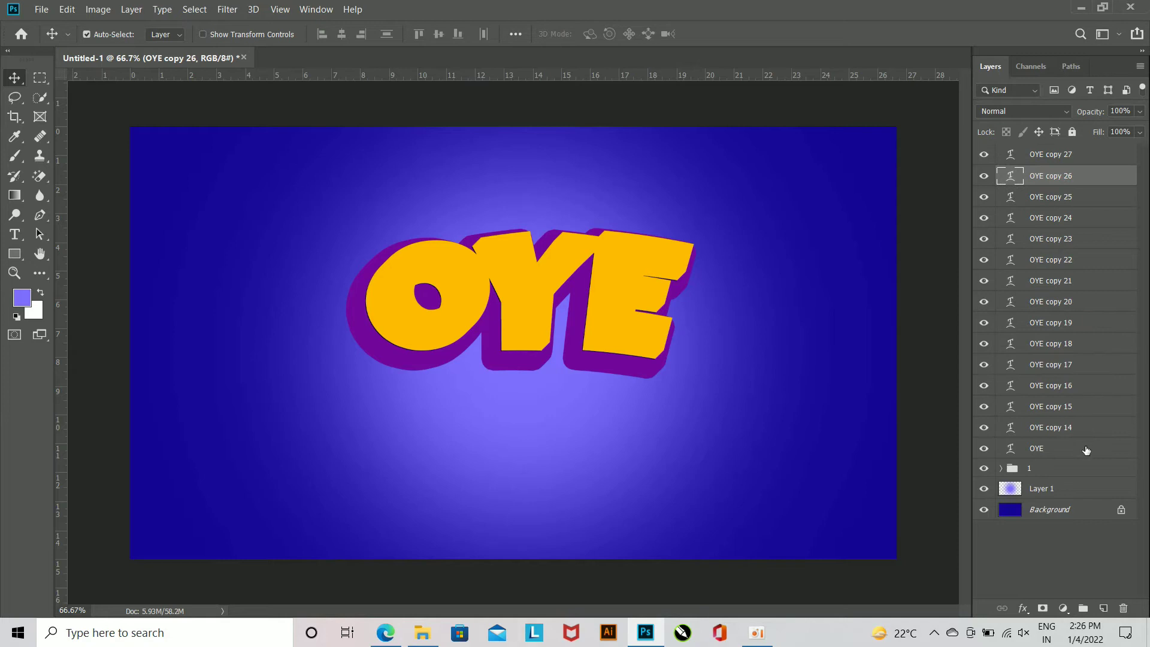
shift+click(1085, 450)
key(ctrl+g)
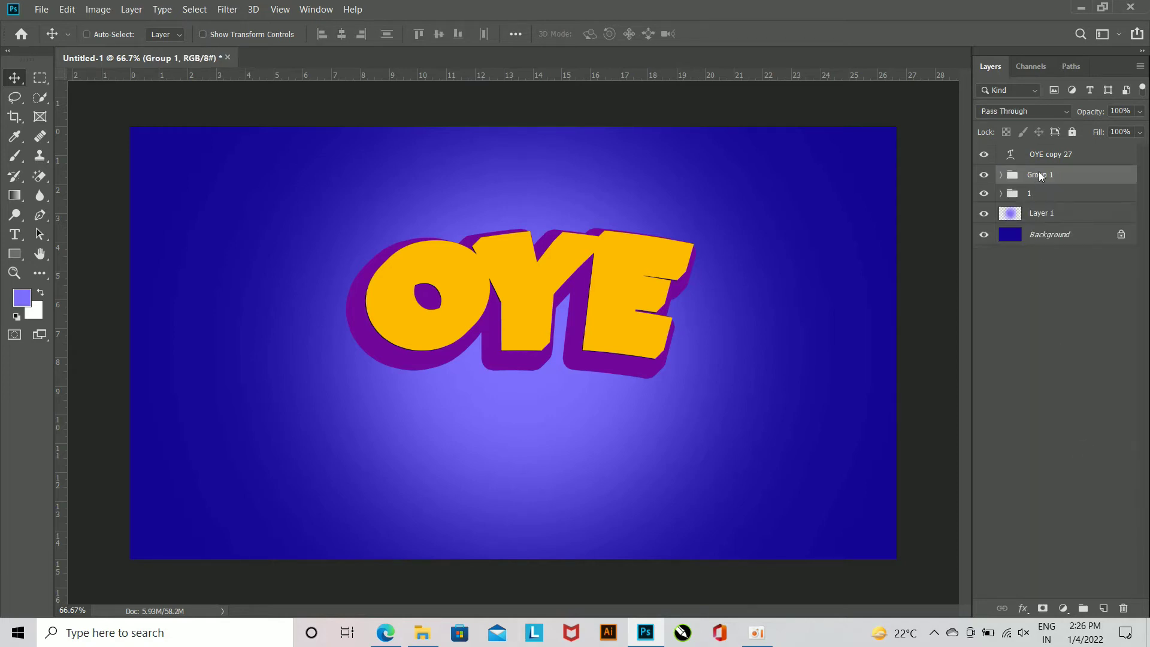
text(2)
key(Return)
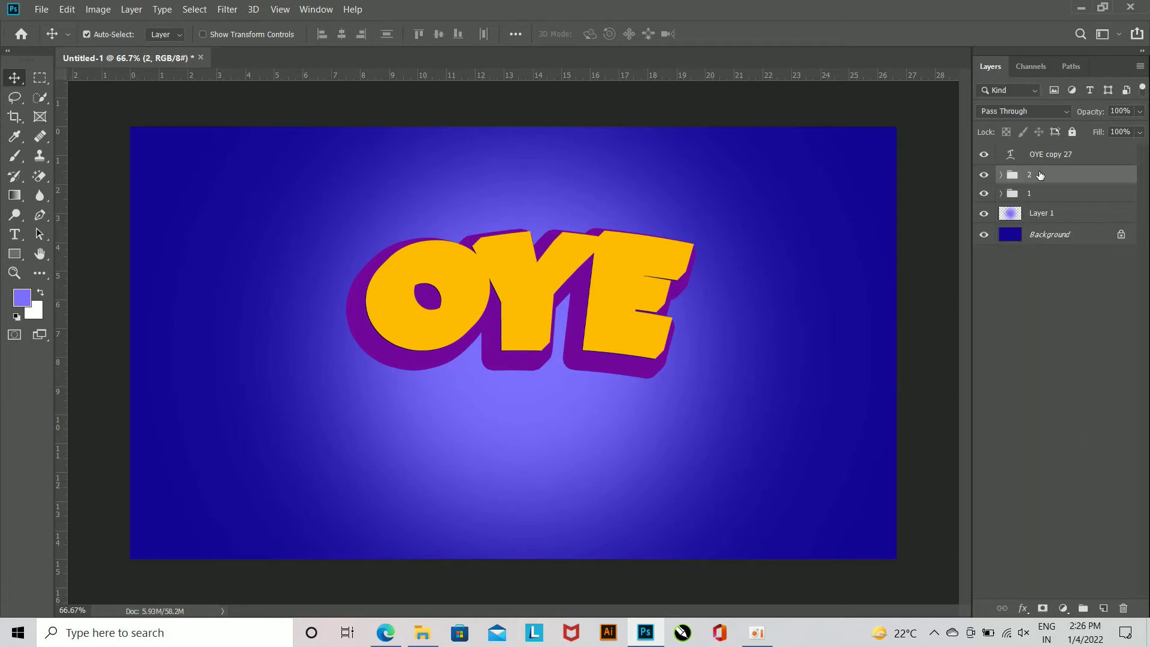
Step: Add a Gradient Overlay to the topmost layer, OYE copy 27, and set its start stop to orange, ff7200
click(1087, 159)
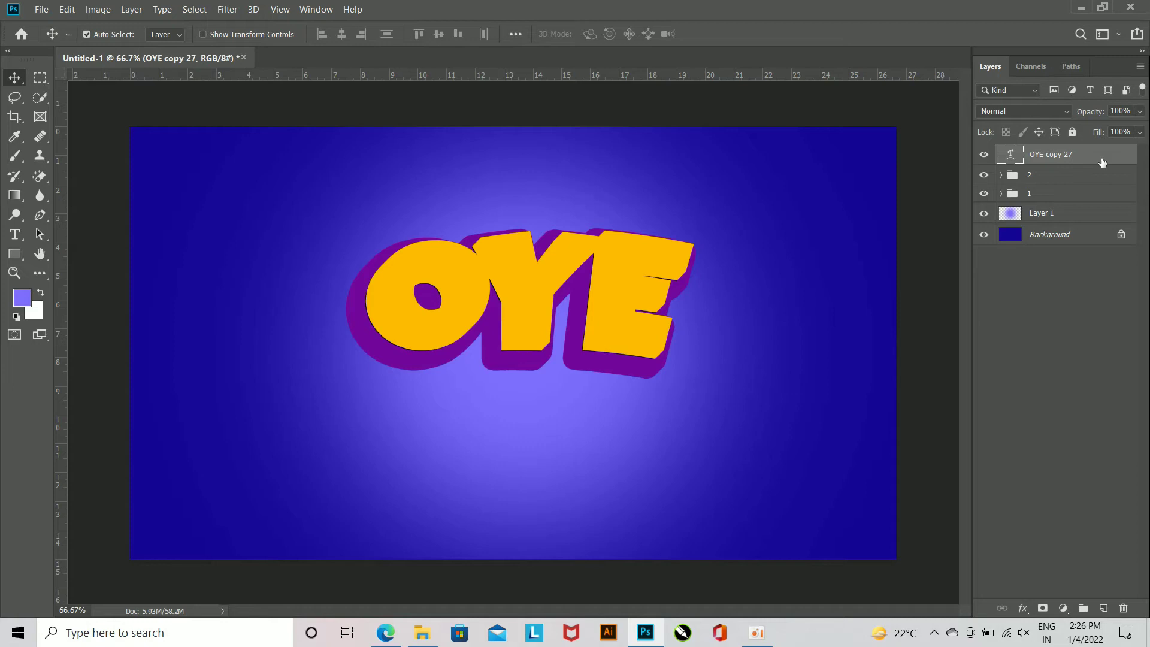
click(1072, 179)
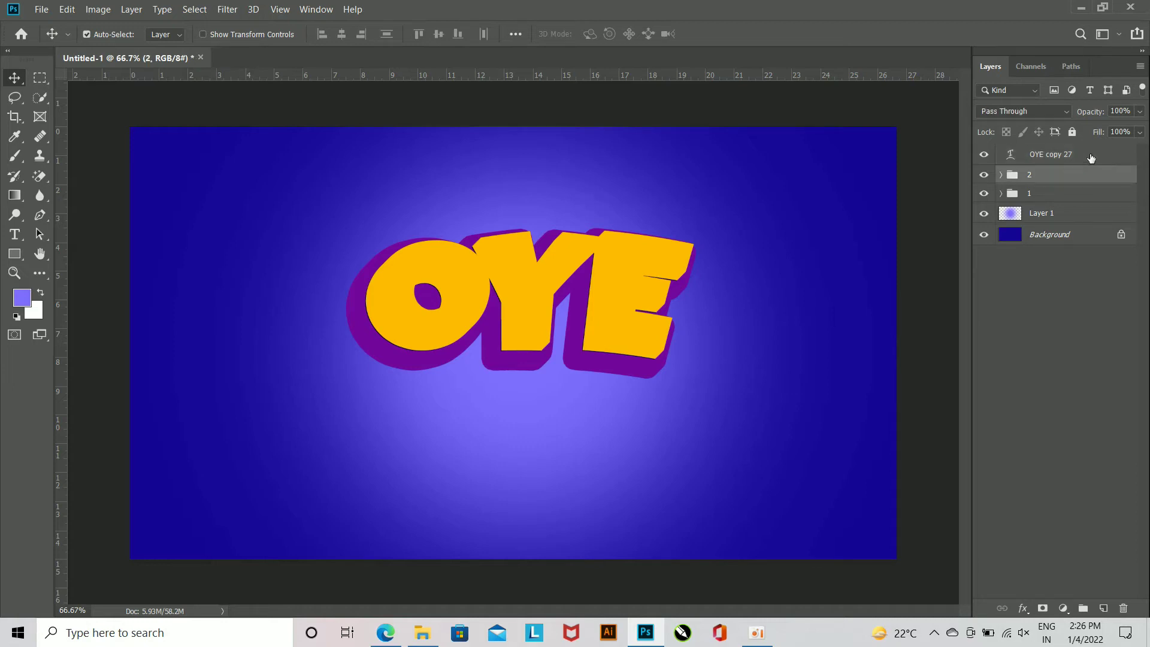
click(1091, 158)
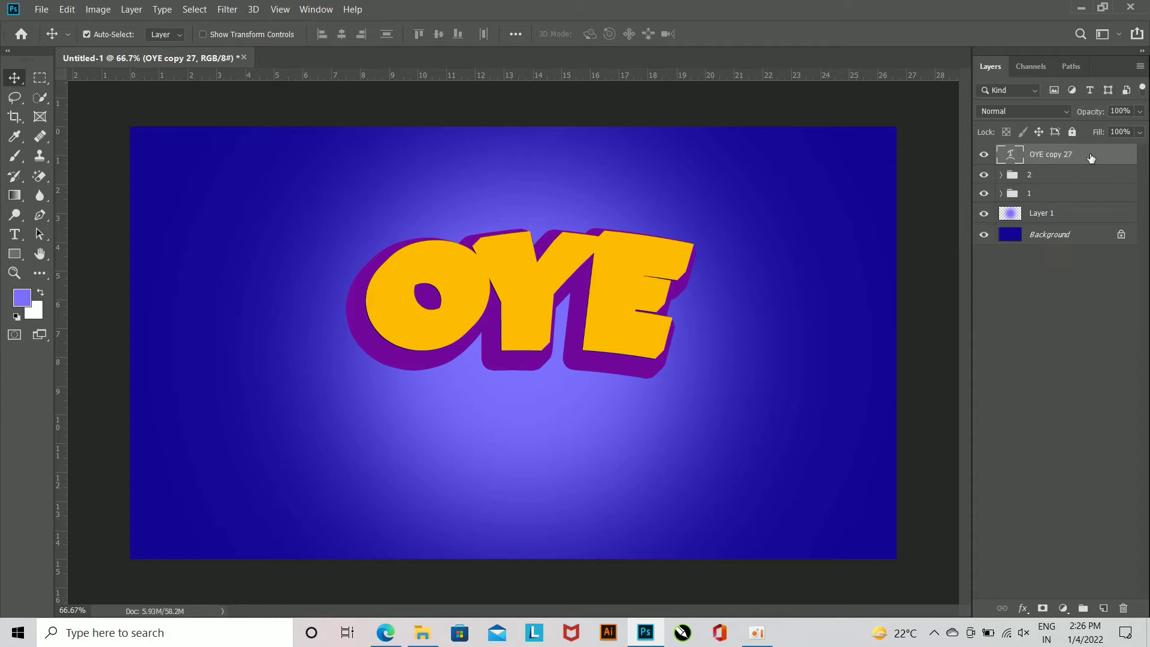
click(1022, 608)
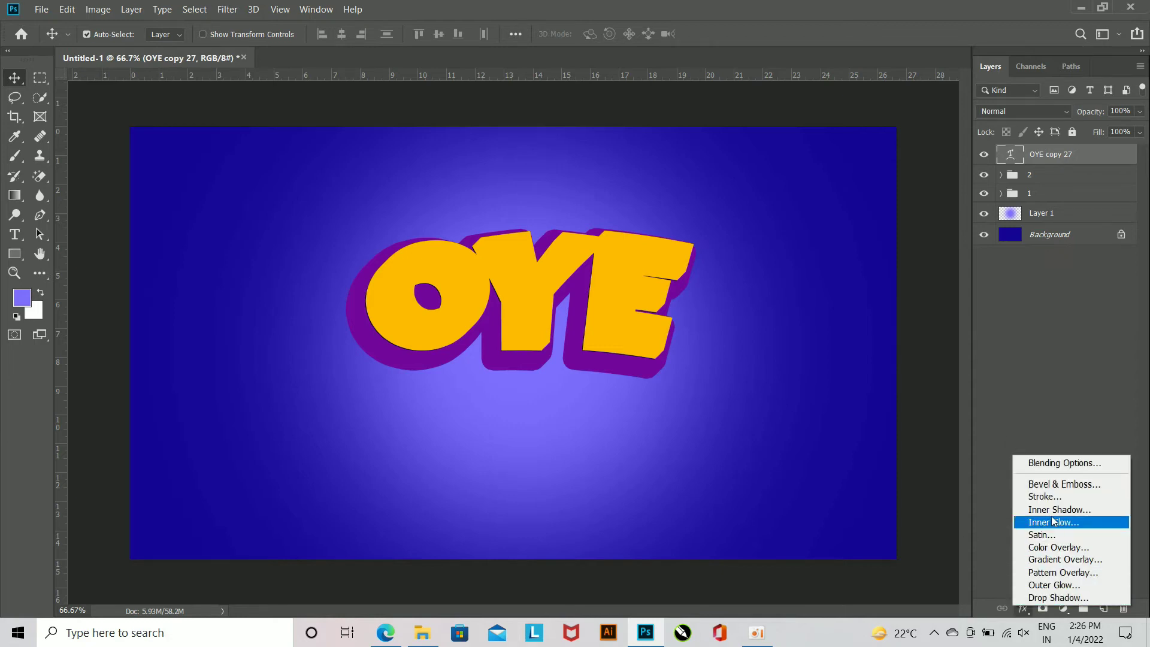
click(1064, 559)
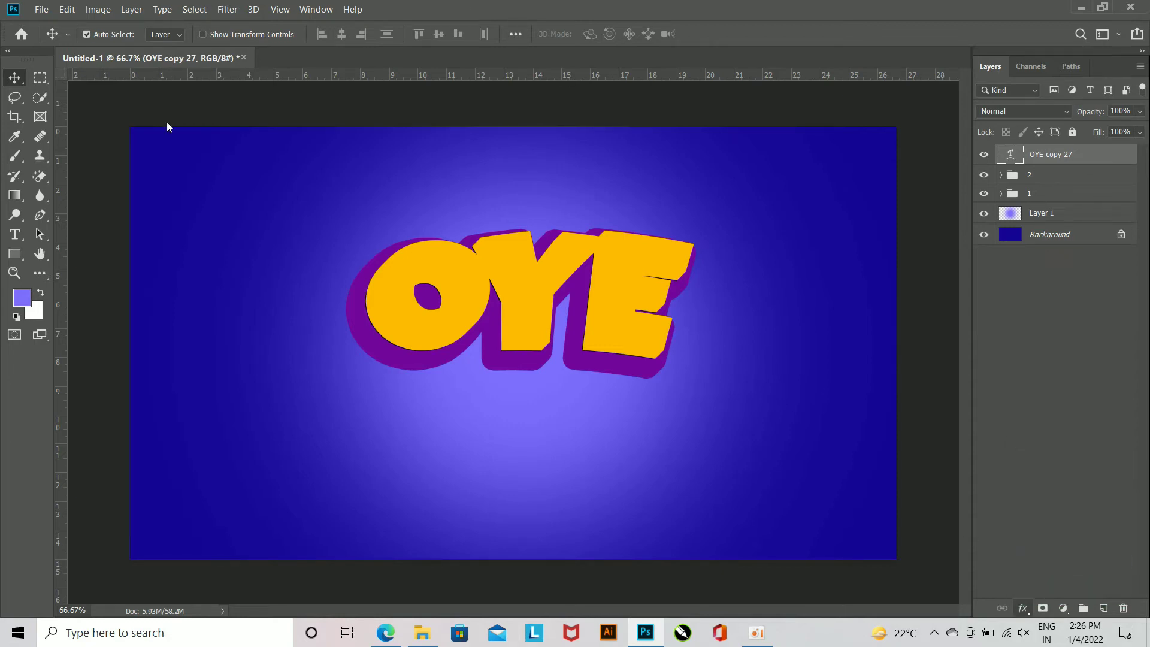
click(851, 283)
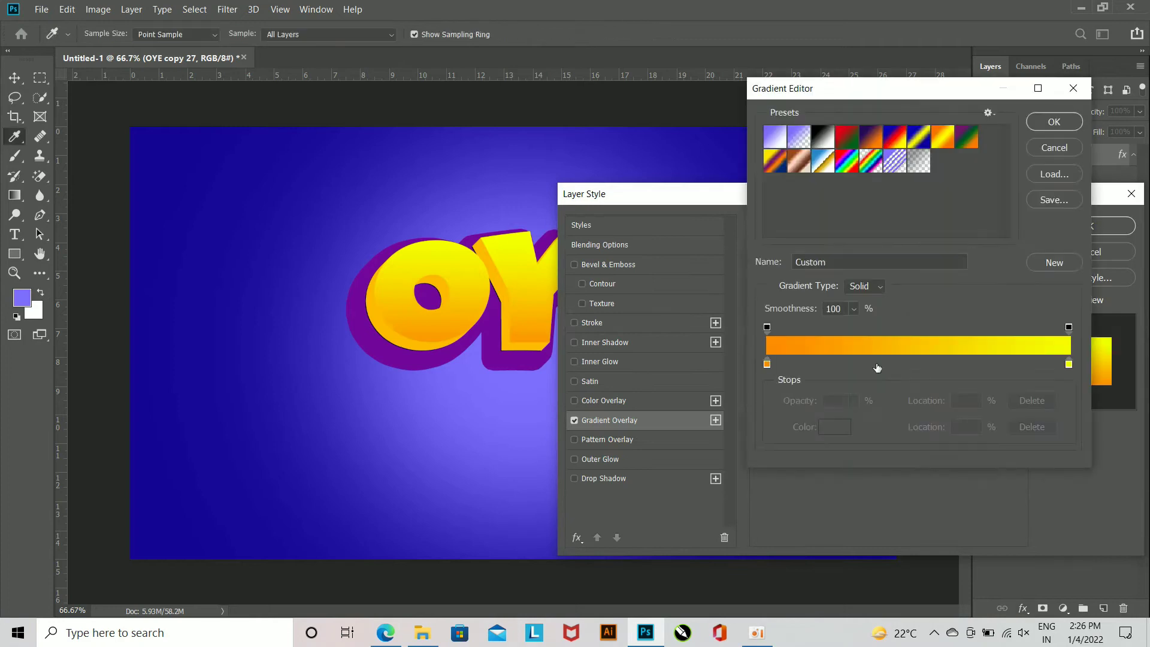
double_click(767, 364)
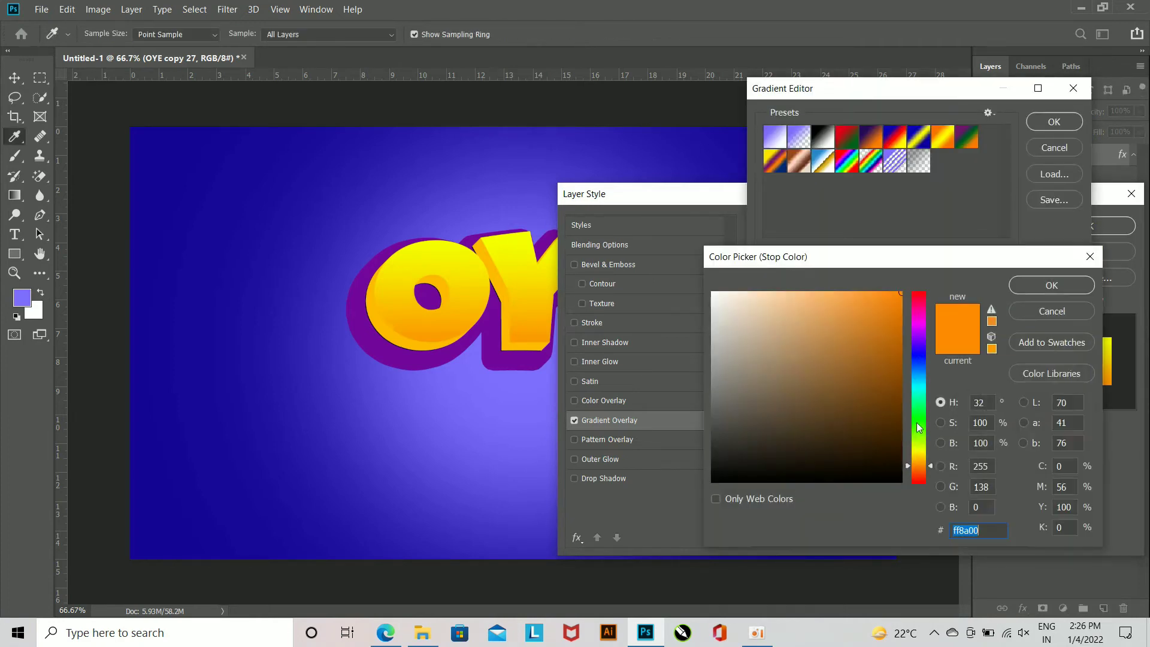
drag(921, 465, 920, 467)
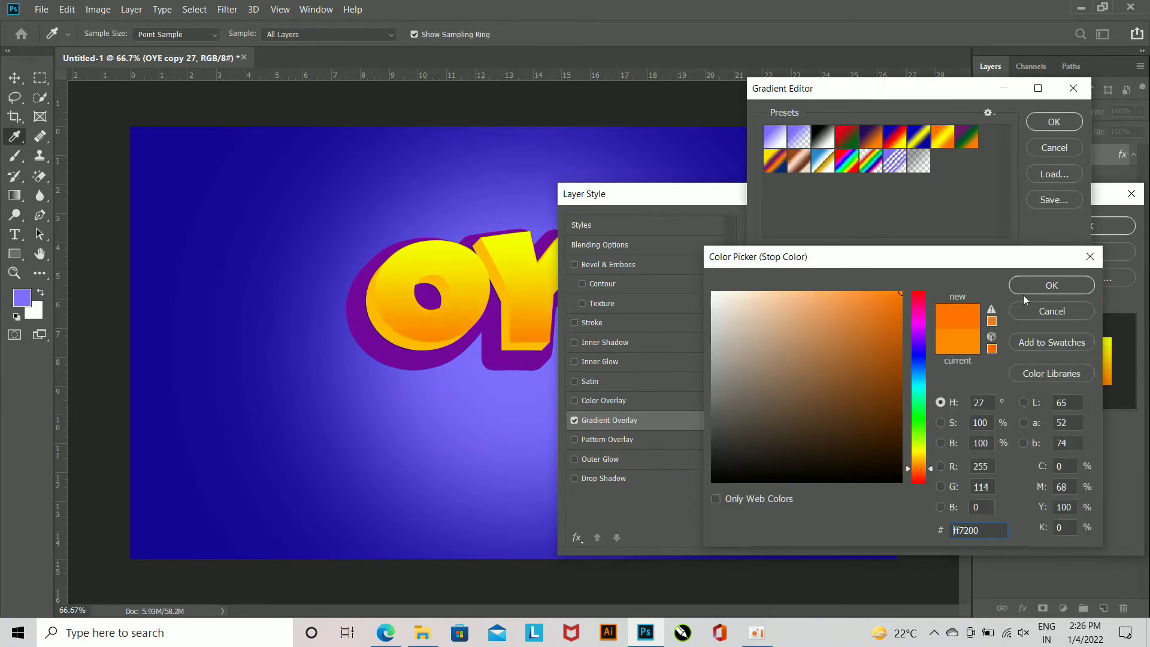
click(1049, 286)
Step: Set the gradient's end stop to yellow, fff000, and accept the edited gradient
double_click(1069, 364)
drag(921, 449, 922, 451)
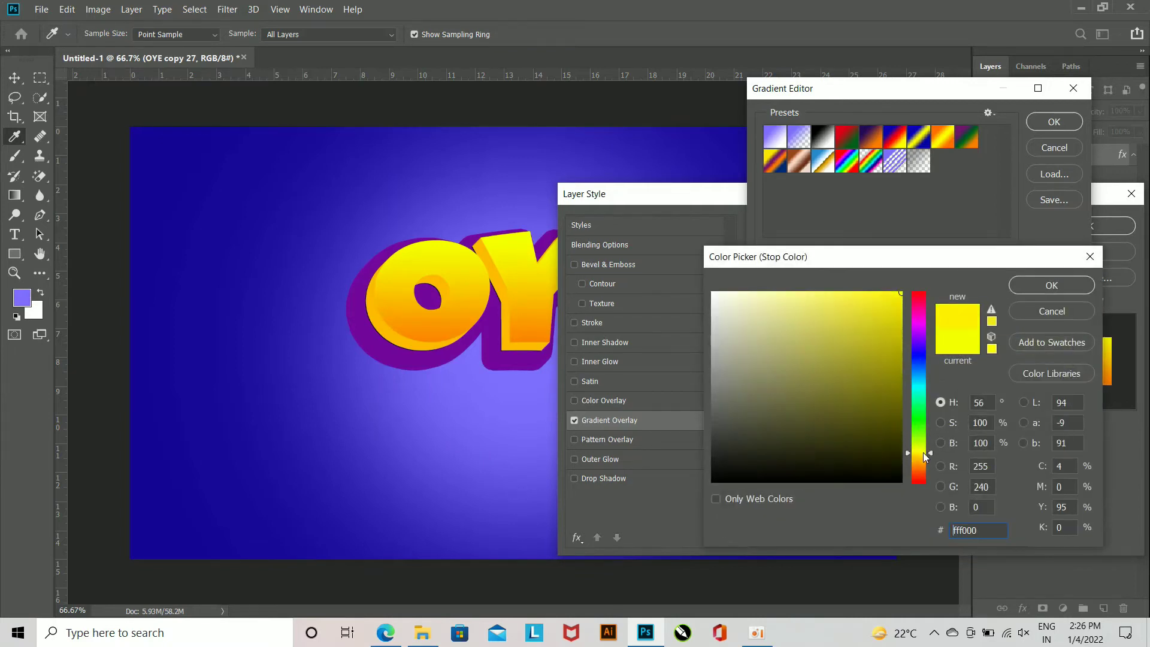
click(1031, 287)
click(1054, 122)
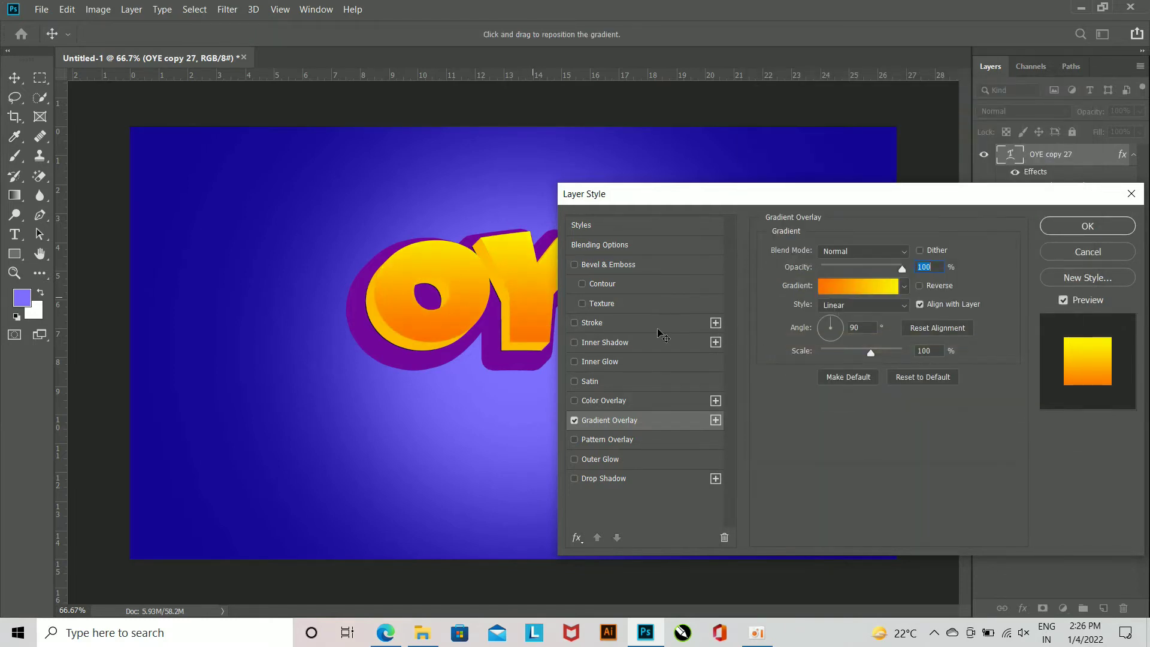
Step: Adjust the gradient's position within the OYE letters, using the alignment reset, and apply the layer style
drag(541, 296, 536, 325)
click(912, 326)
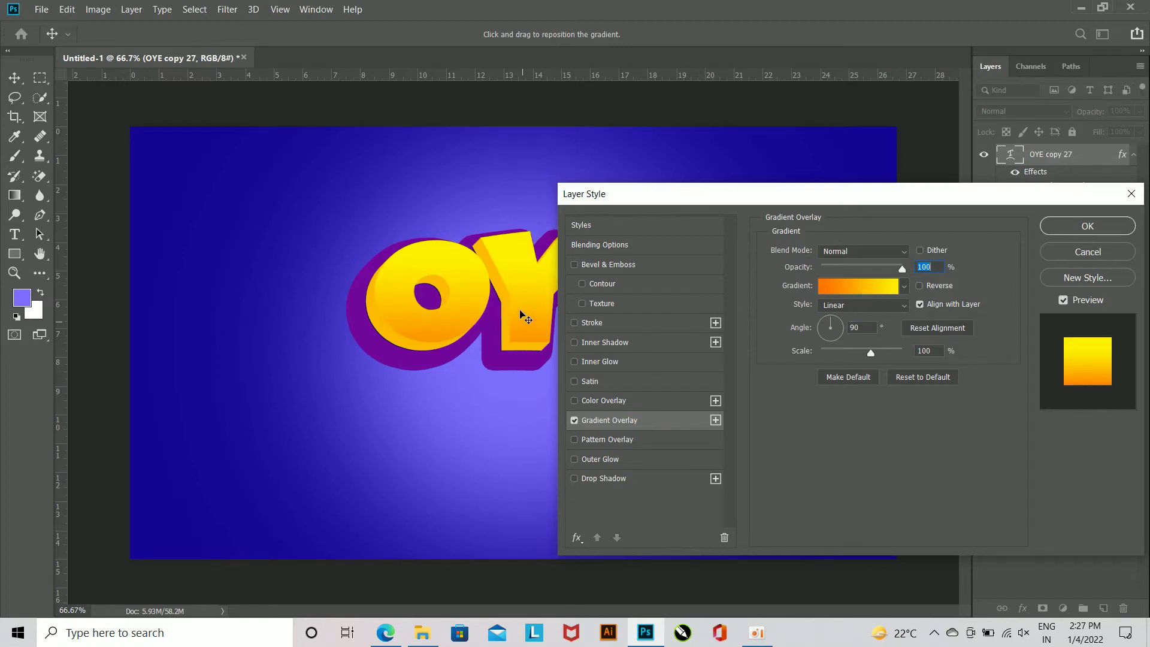
key(Return)
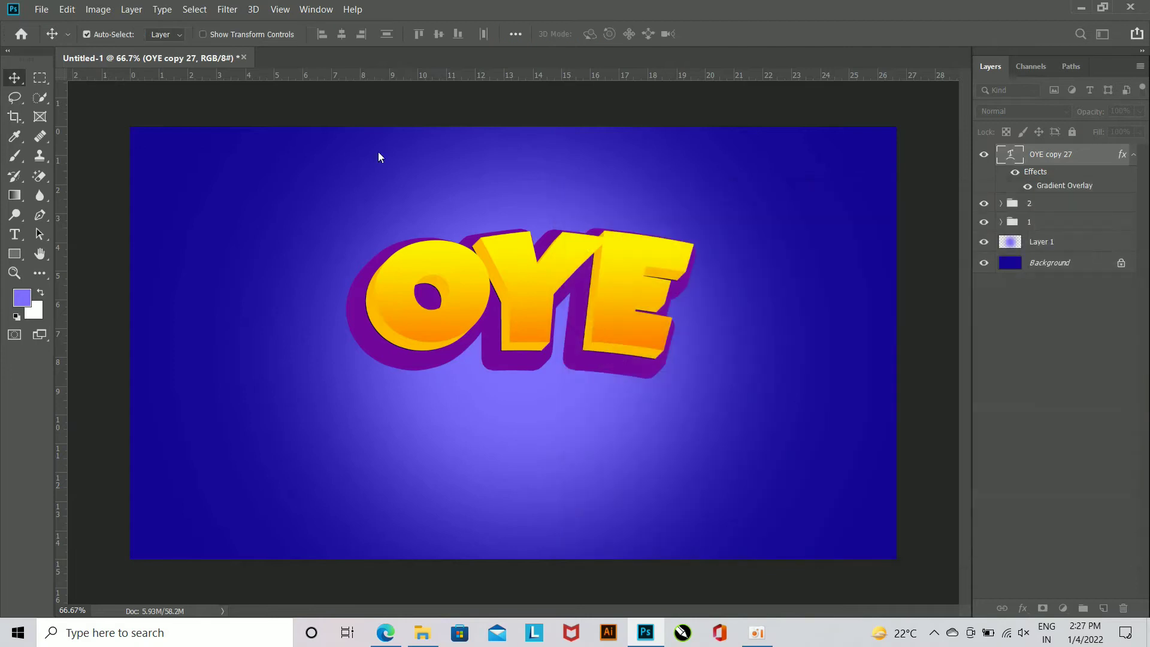
Step: Add an Inner Shadow to the topmost OYE layer with a size of 9 px and 52% opacity
double_click(1105, 168)
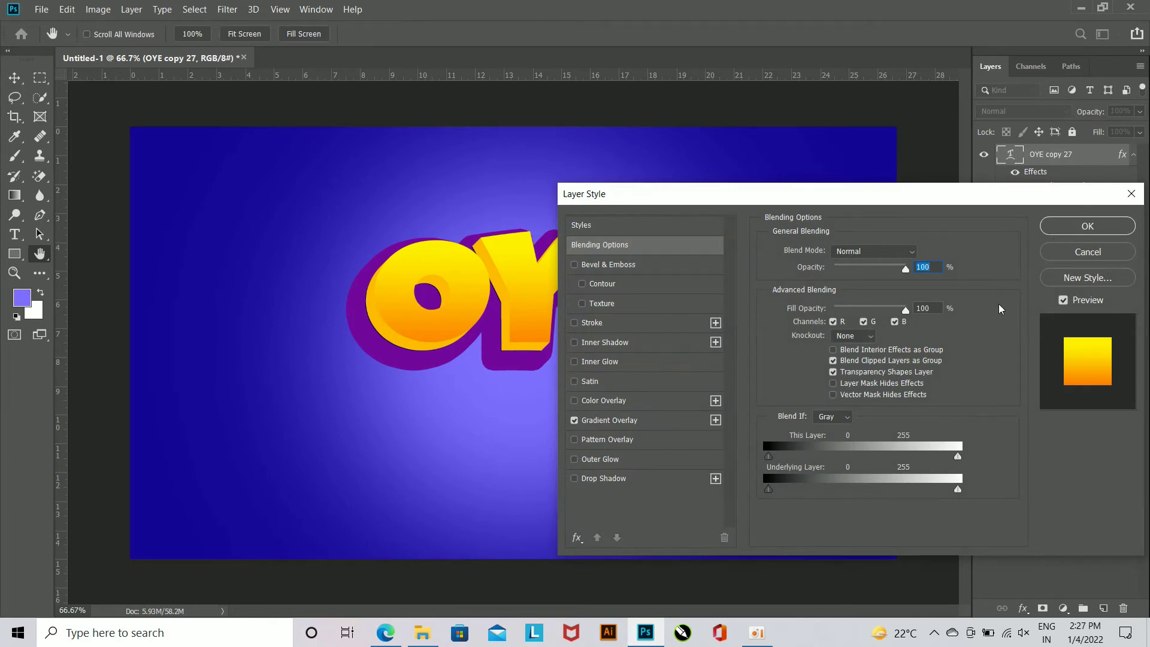
click(622, 343)
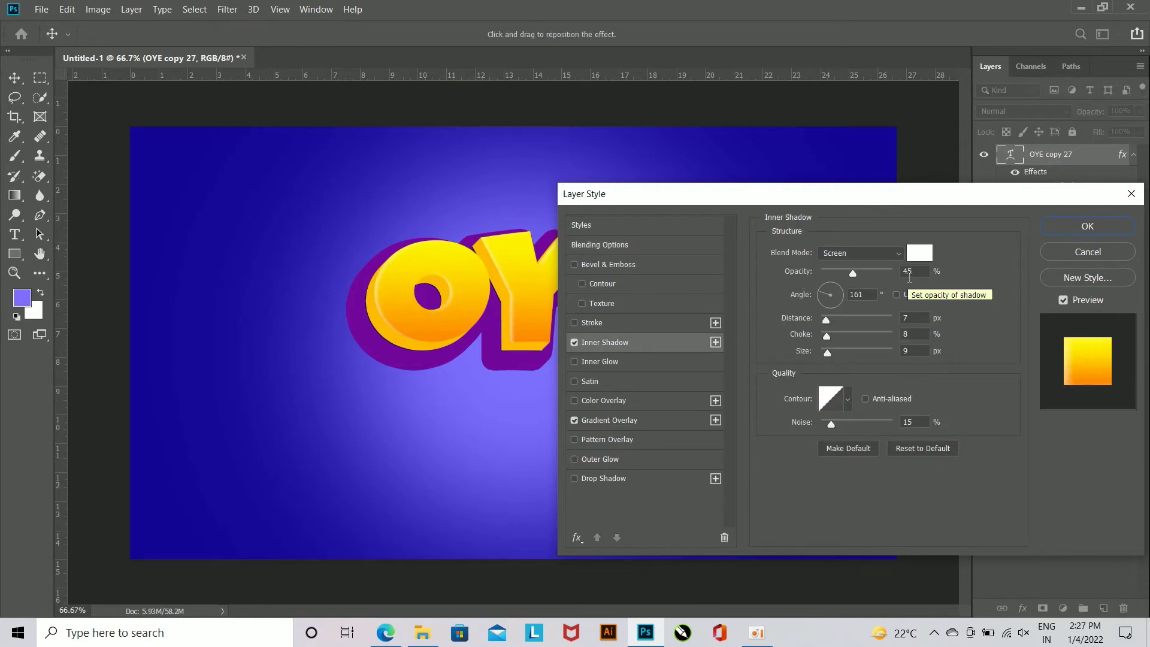
click(900, 352)
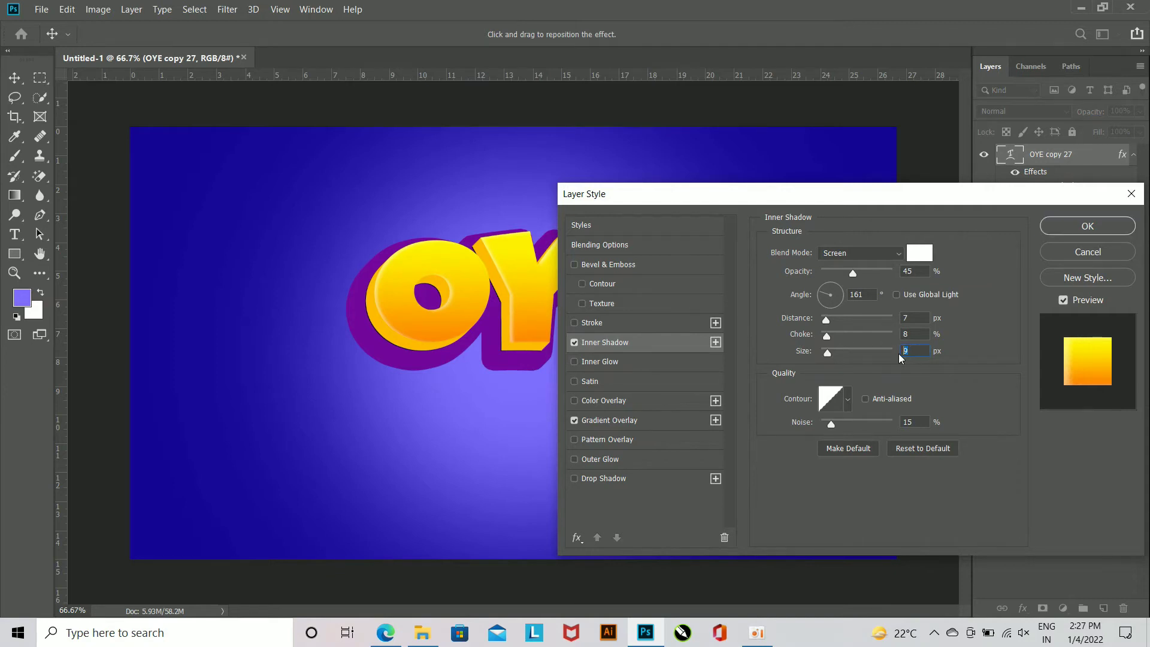
text(8)
text(9)
click(904, 297)
click(904, 297)
text(52)
drag(925, 176, 925, 176)
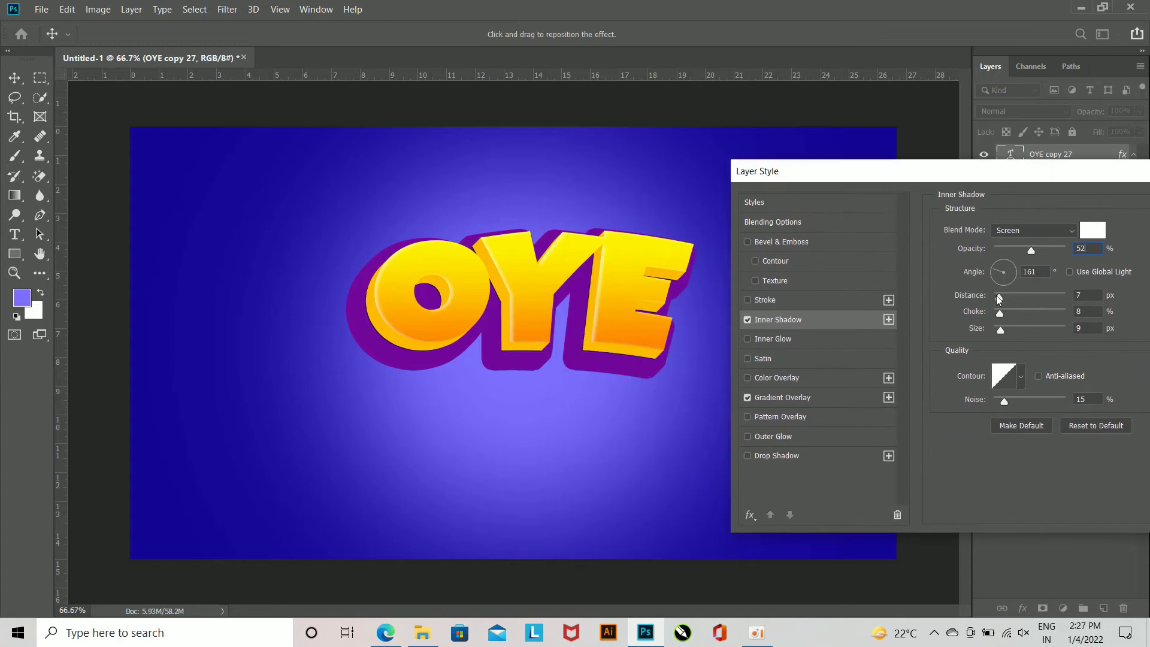
Step: Try a smaller inner shadow size, set it back to 9 px, and apply the layer style
drag(1002, 331, 989, 330)
text(9)
click(1080, 249)
drag(838, 171, 488, 170)
click(971, 201)
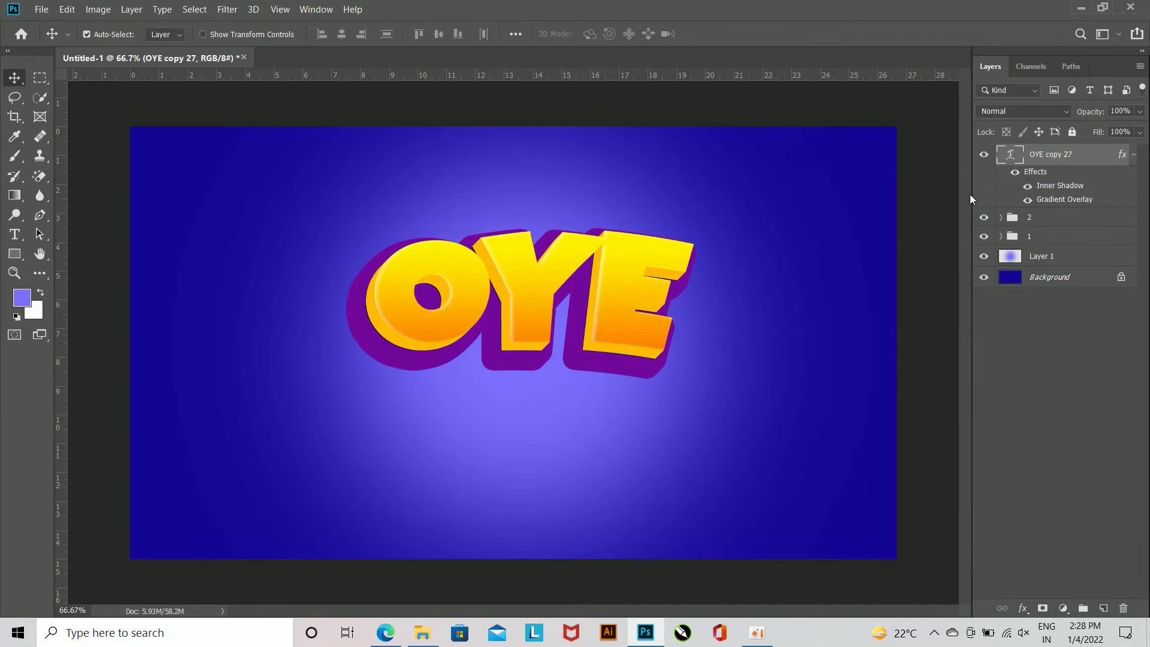
Step: Toggle group 1's visibility to identify the purple extrusion, and expand the group's layers
click(983, 236)
click(984, 237)
click(999, 238)
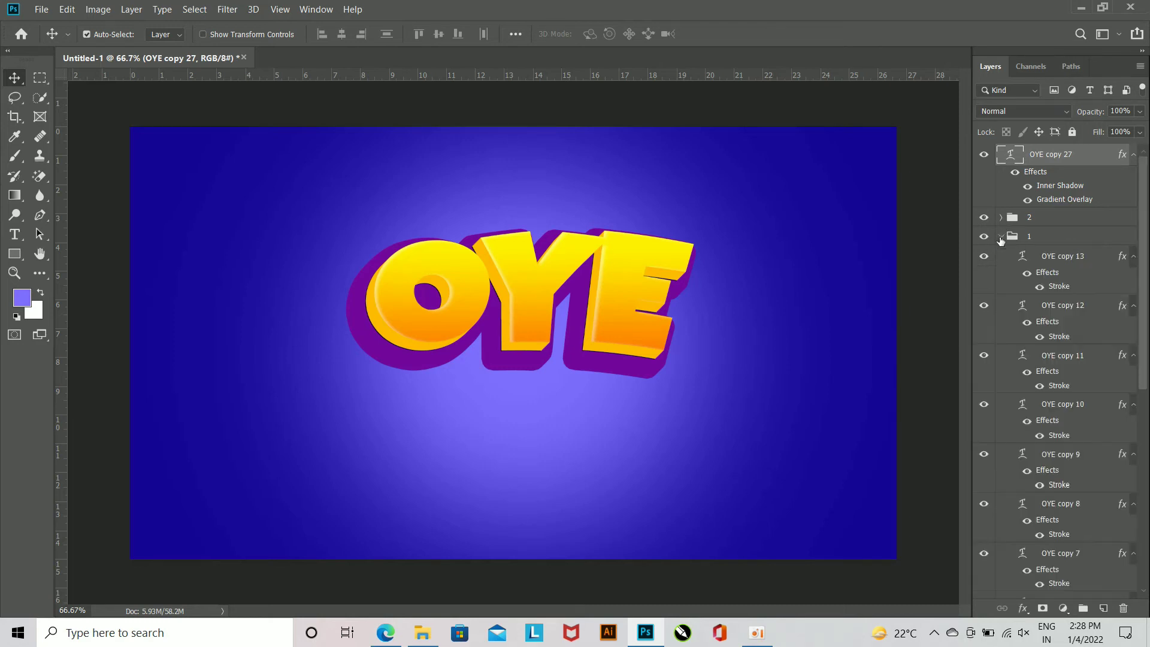
drag(1069, 268, 1072, 605)
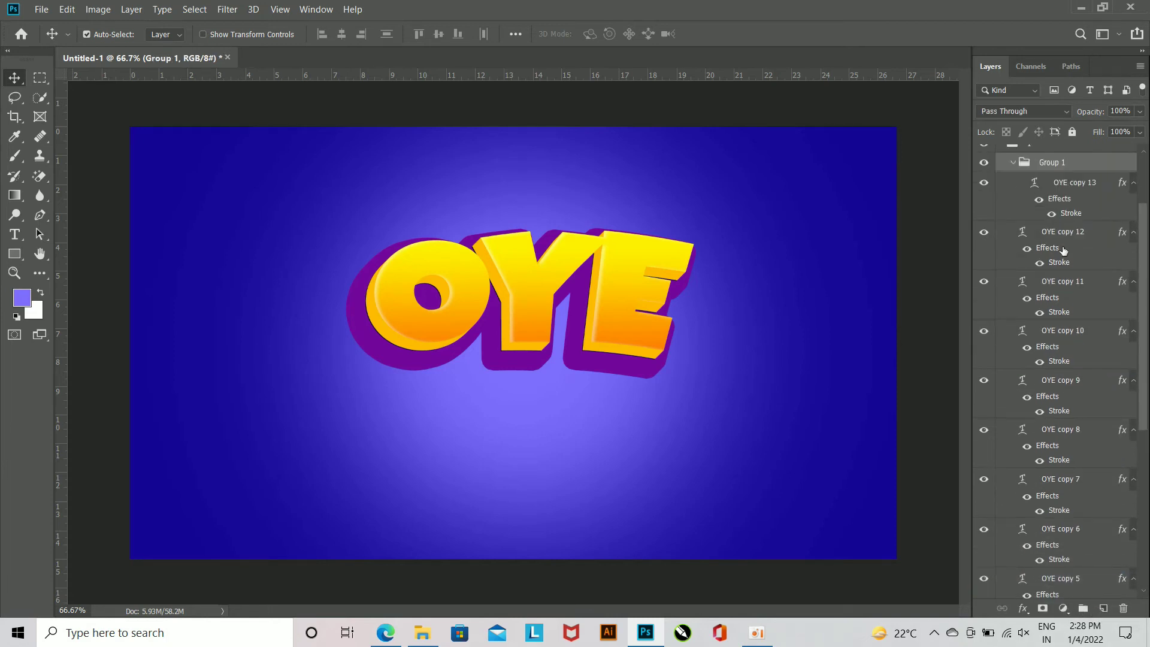
scroll(1063, 251, up, 3)
key(ctrl+z)
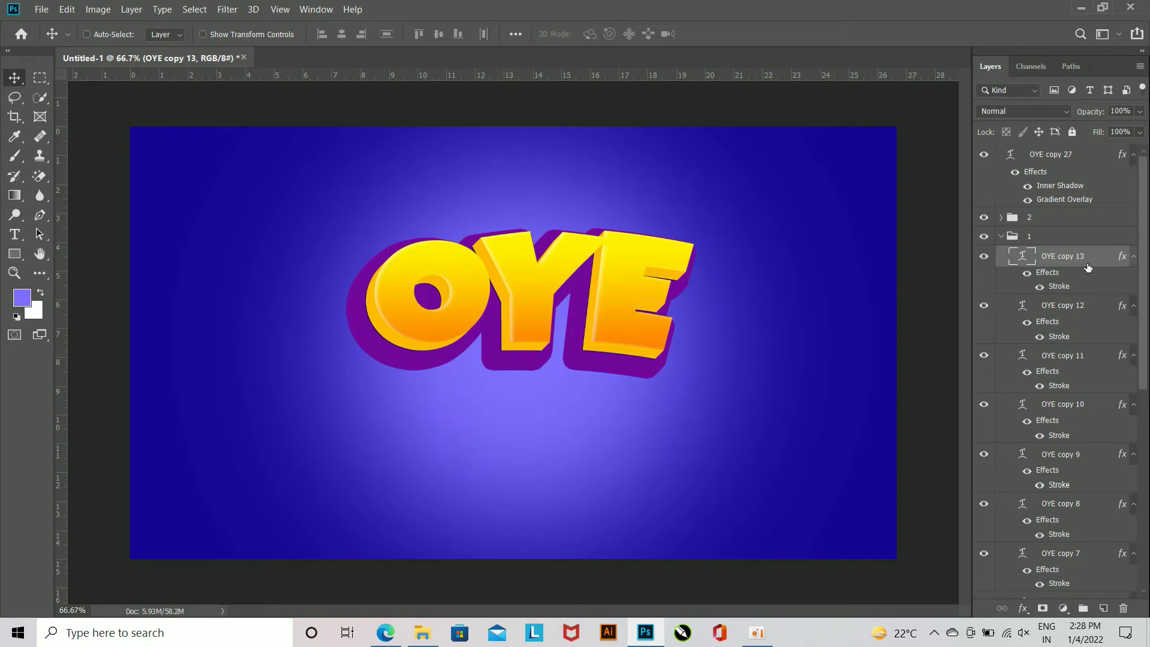
Step: Put OYE copy 13 in its own group inside group 1 and add an Inner Shadow to that group
key(ctrl+g)
click(1011, 255)
click(1027, 608)
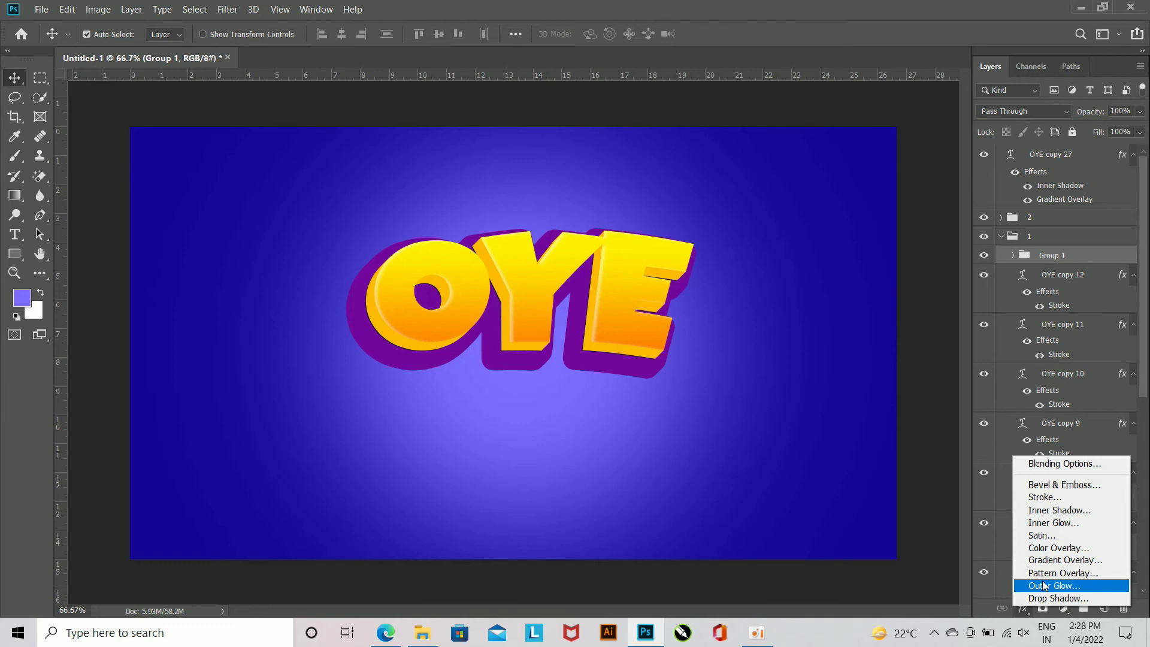
click(1044, 513)
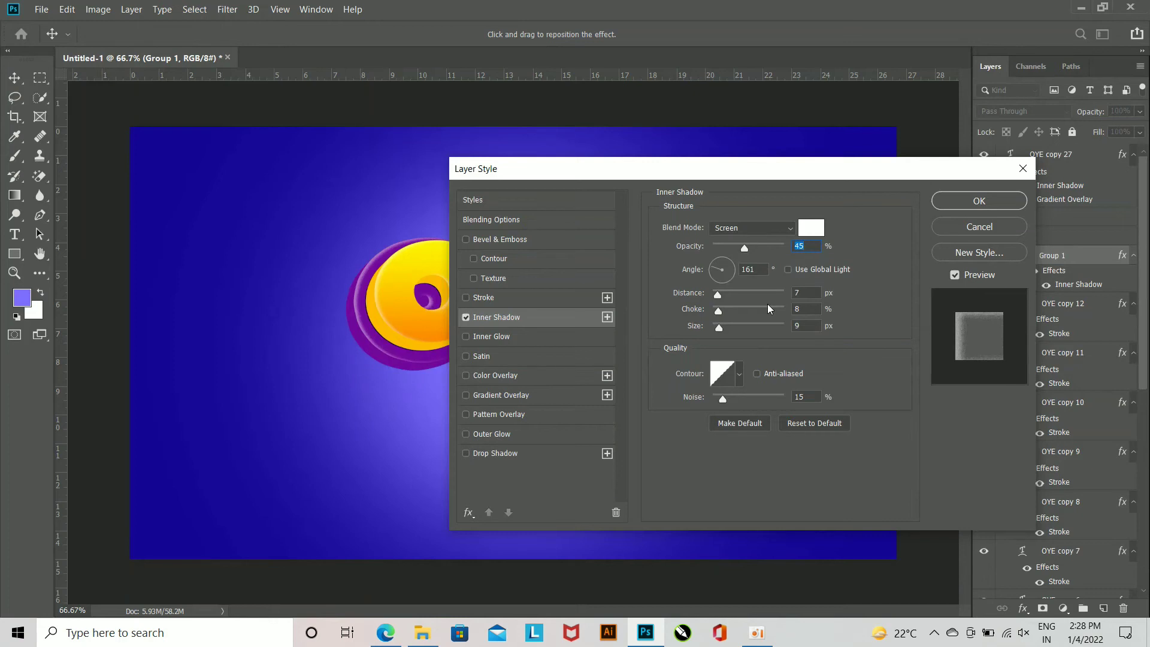
Step: Try different distance and size values for the group's inner shadow, and set its opacity to 40%
drag(662, 171, 751, 175)
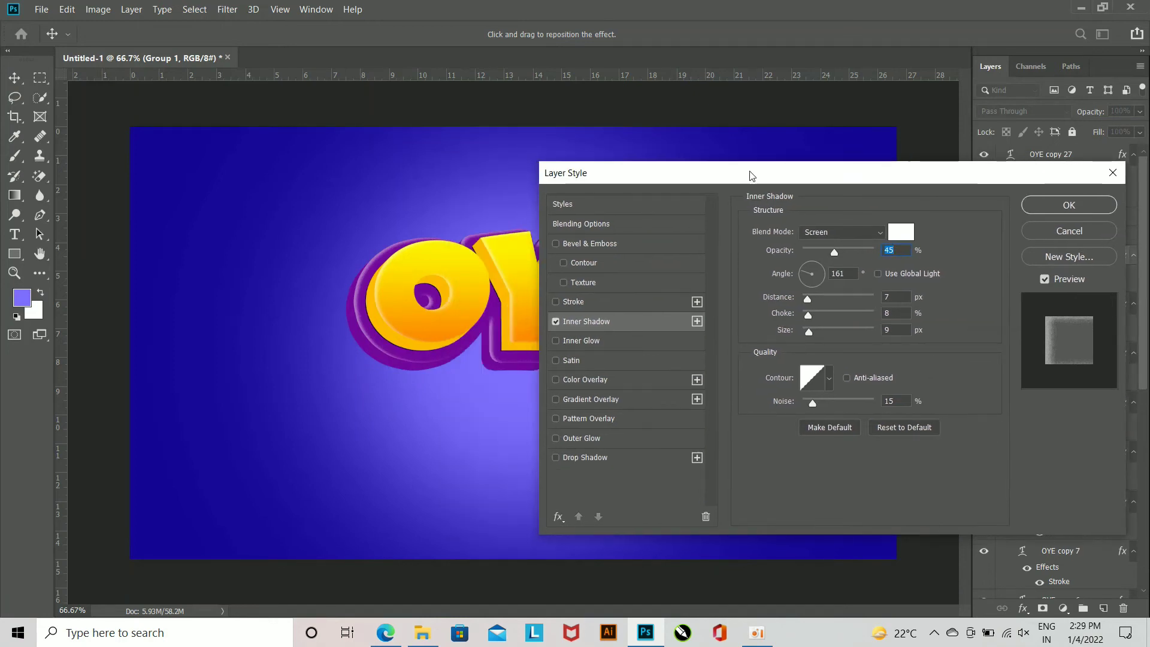
drag(807, 298, 813, 300)
key(ctrl+z)
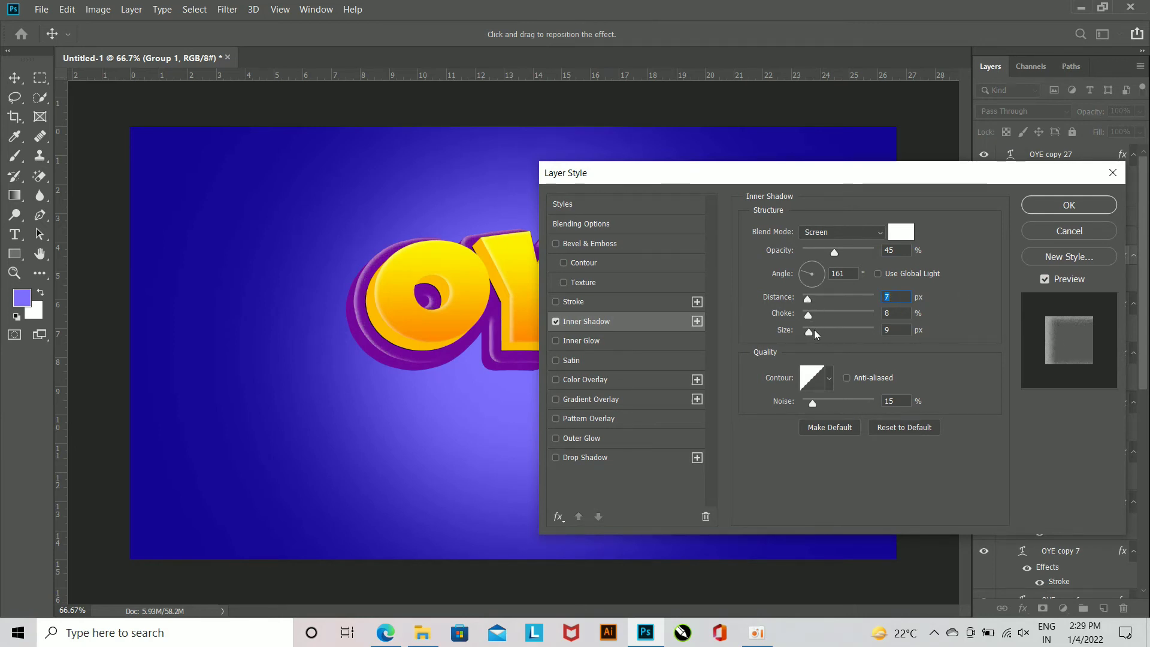
mouse_move(809, 331)
mouse_down()
mouse_move(817, 331)
mouse_move(806, 334)
mouse_up()
double_click(891, 249)
text(40)
drag(810, 180, 810, 242)
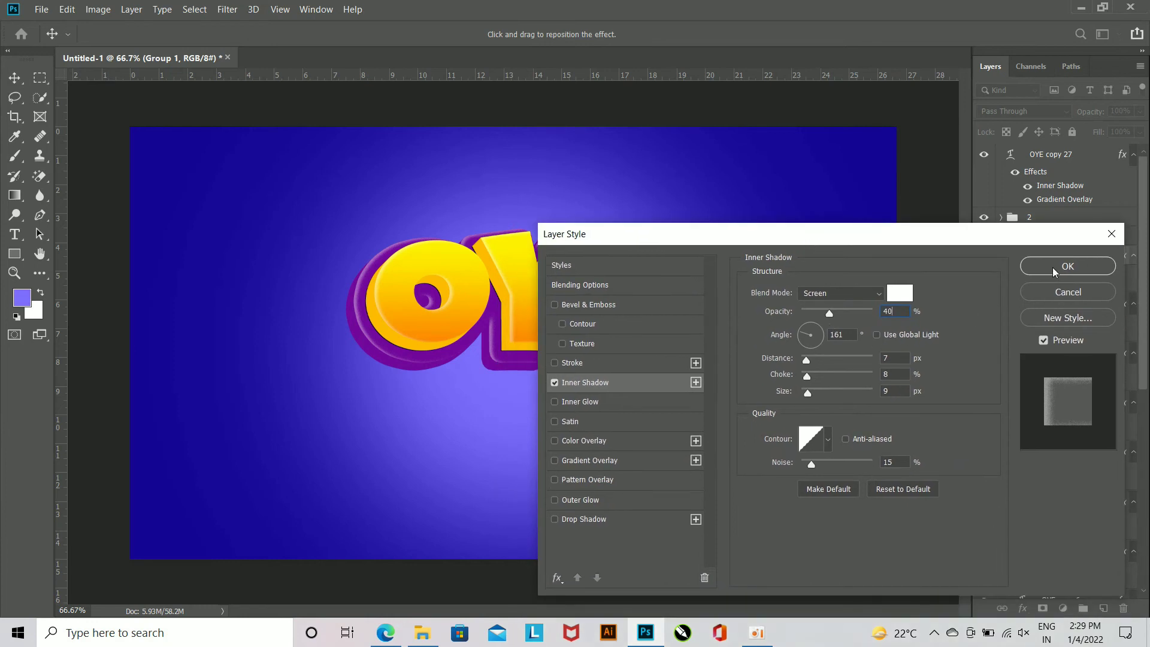
click(616, 440)
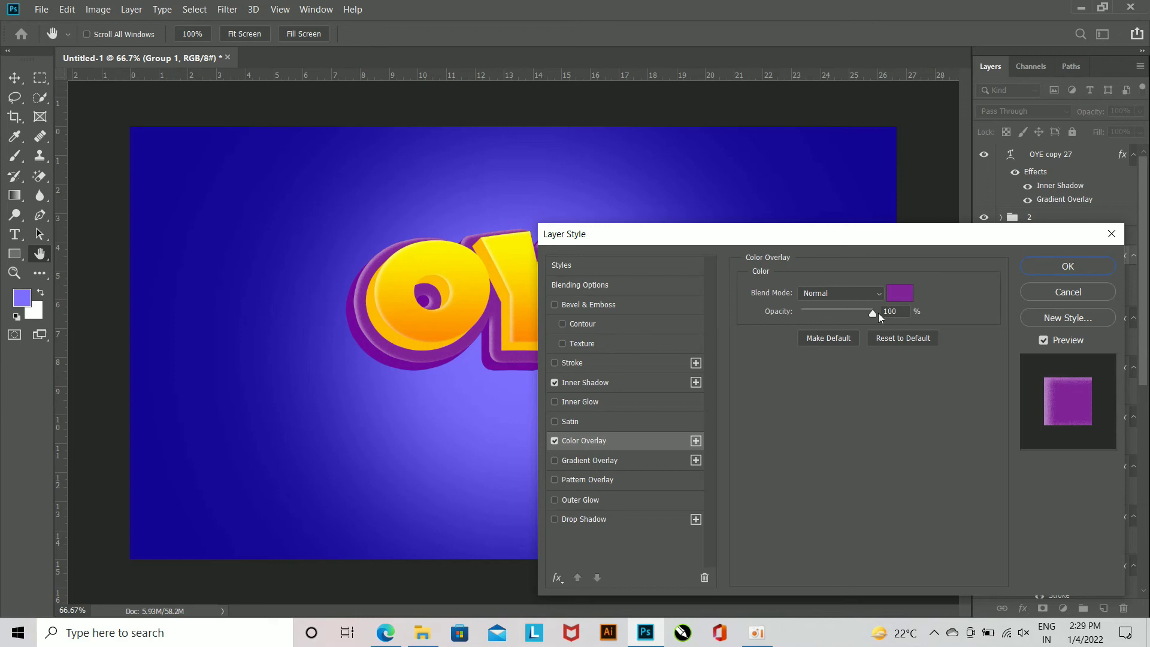
click(555, 440)
click(601, 382)
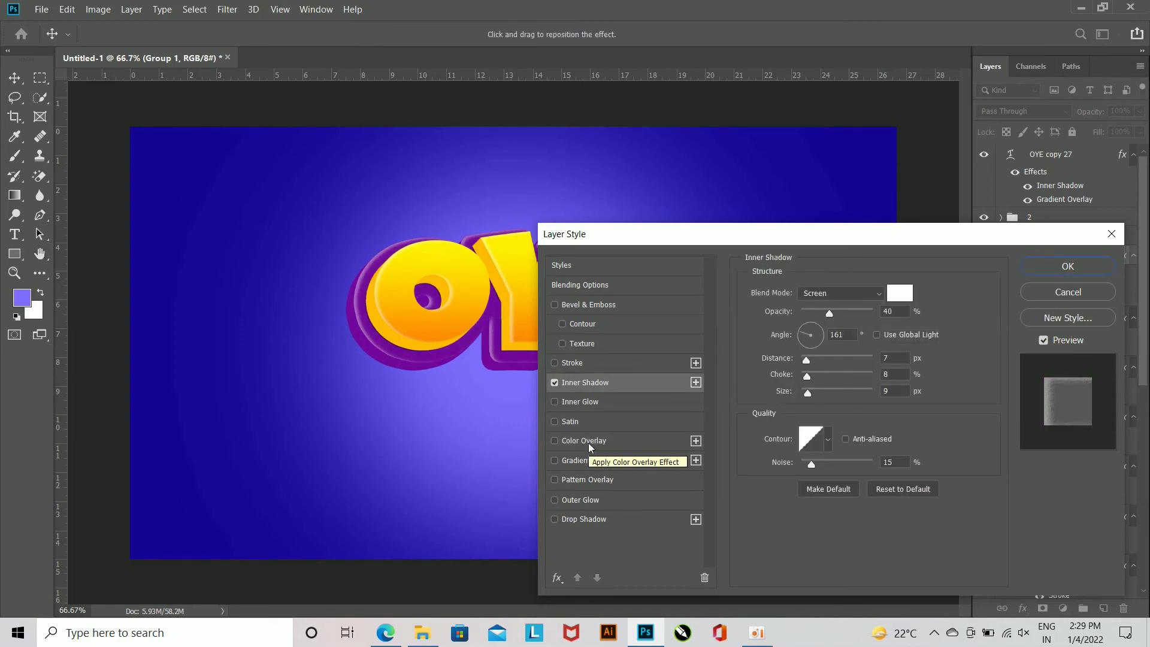
Step: Add a Color Overlay to the group holding OYE copy 13 and set its colour to grey, 646464
click(572, 442)
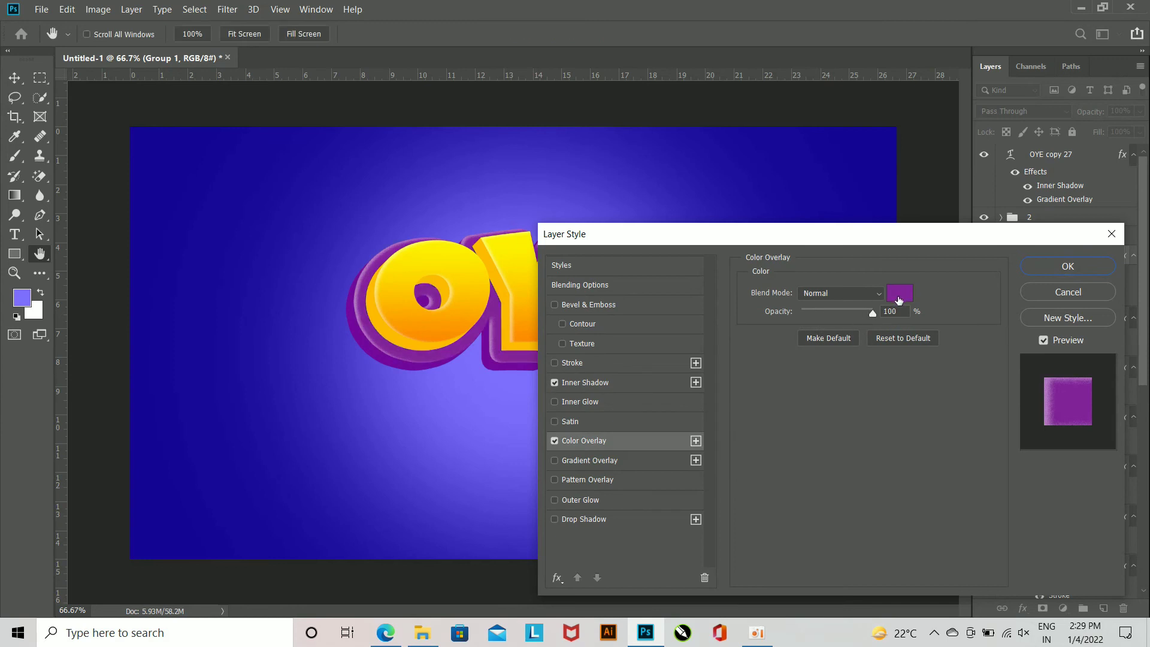
click(900, 297)
mouse_move(869, 379)
mouse_down()
mouse_move(875, 393)
mouse_move(712, 407)
mouse_up()
click(1045, 283)
Step: Try the purple shades 810fab, 8528a8 and 72089a as the Color Overlay of the group holding OYE copy 13
click(897, 299)
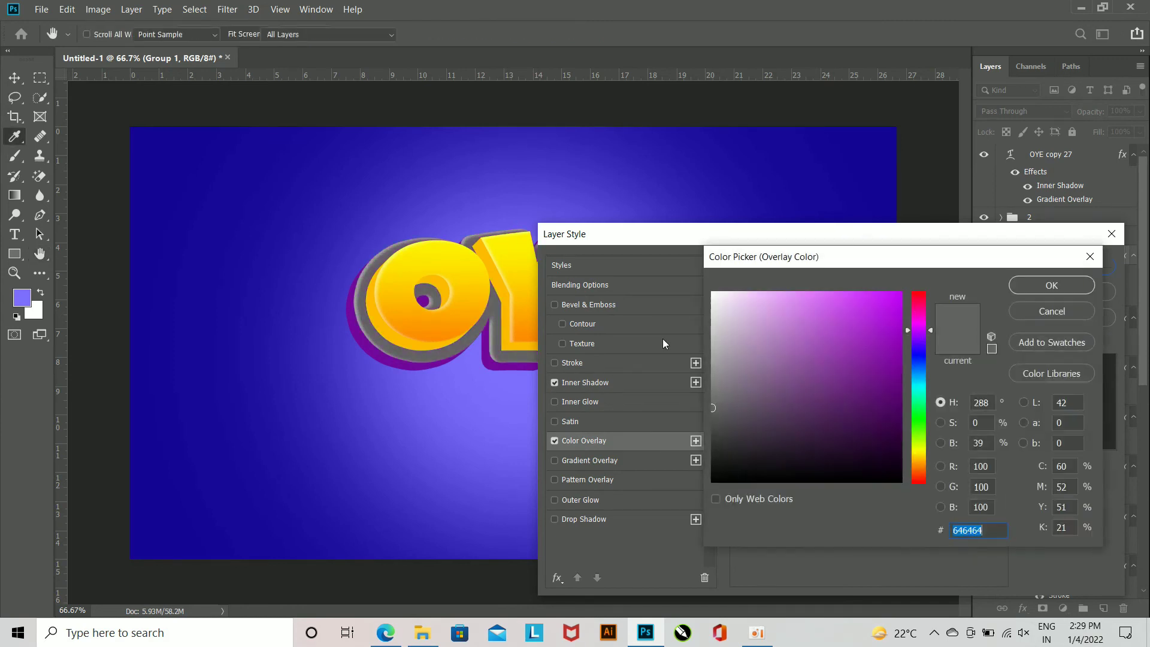
drag(919, 334, 927, 342)
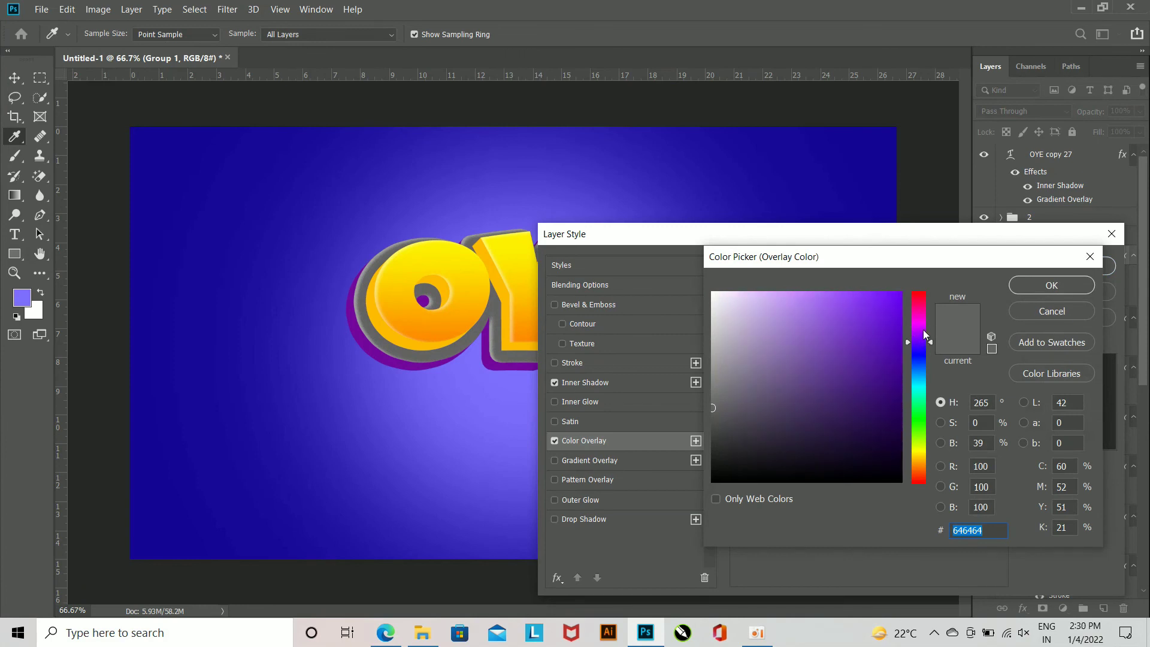
click(922, 326)
click(880, 366)
click(853, 386)
click(918, 333)
mouse_move(874, 362)
mouse_down()
mouse_move(861, 356)
mouse_move(886, 354)
mouse_up()
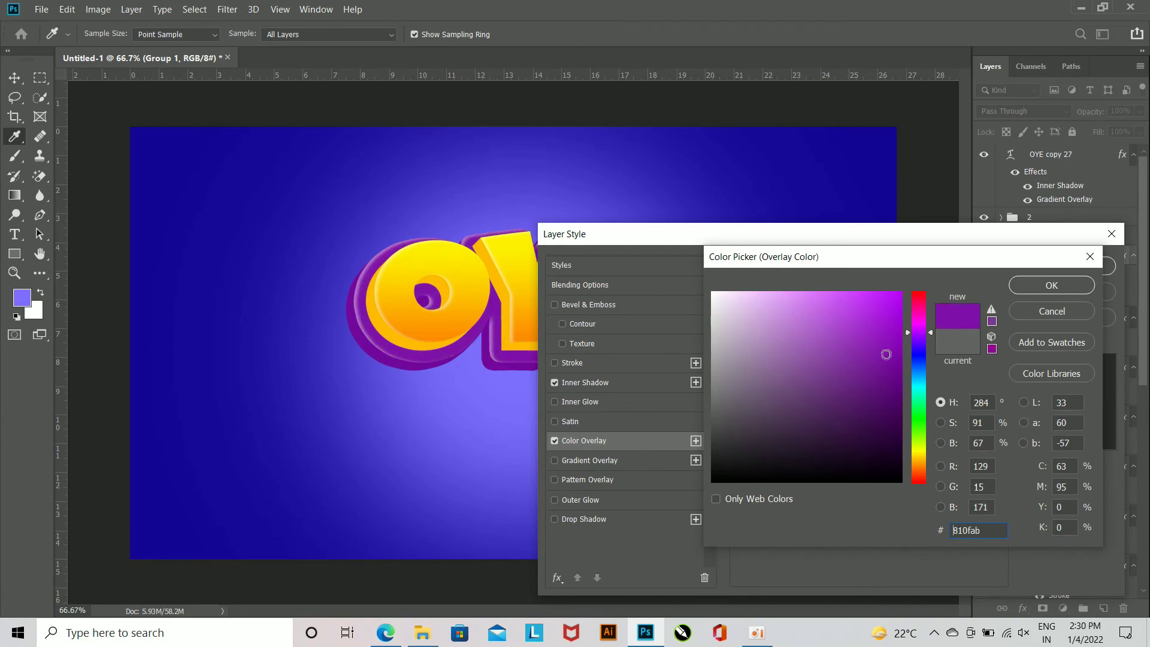
click(857, 357)
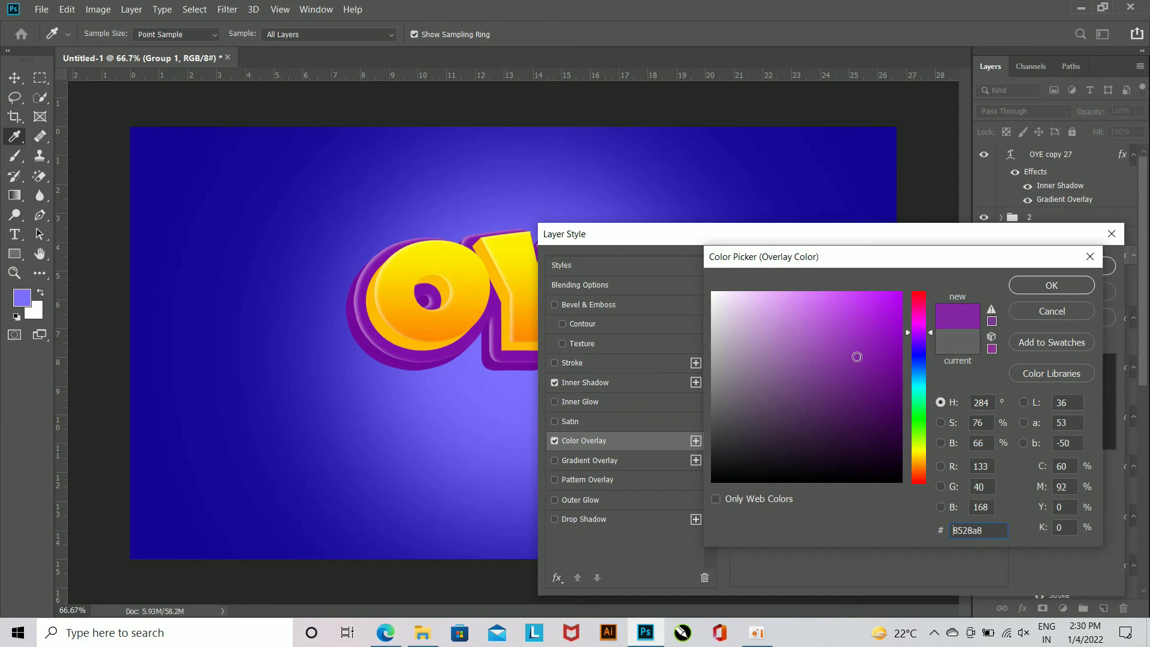
click(872, 296)
drag(873, 295, 892, 367)
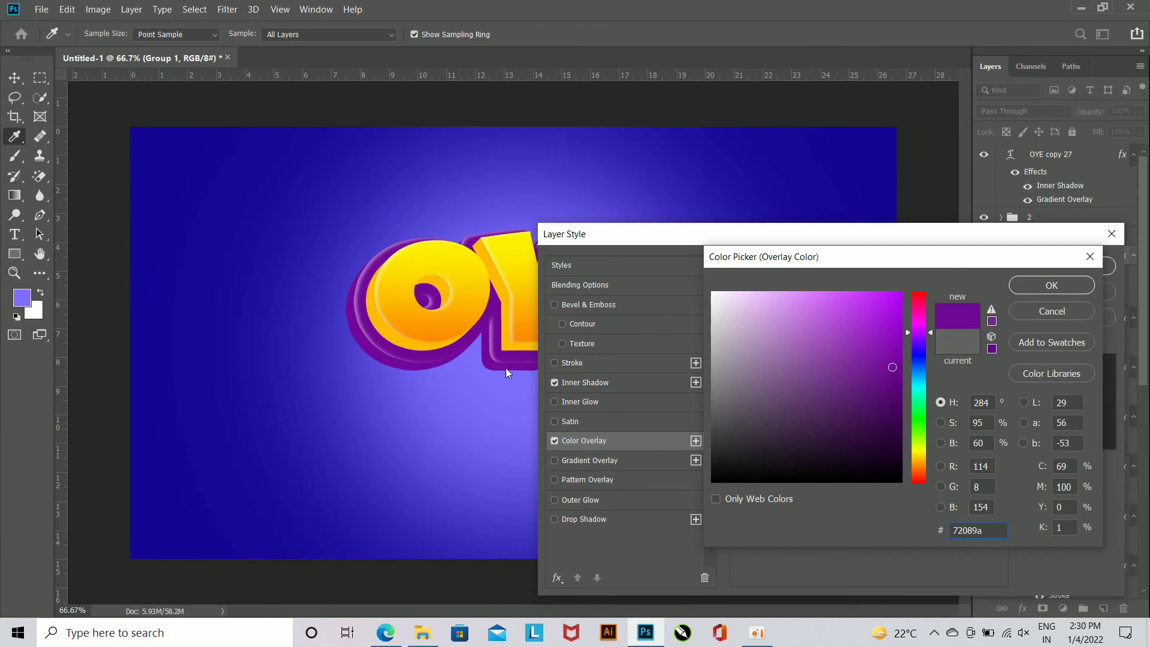
Step: Try darker purples such as 550772 for the group's Color Overlay and accept a deep purple
click(893, 364)
drag(882, 374, 891, 397)
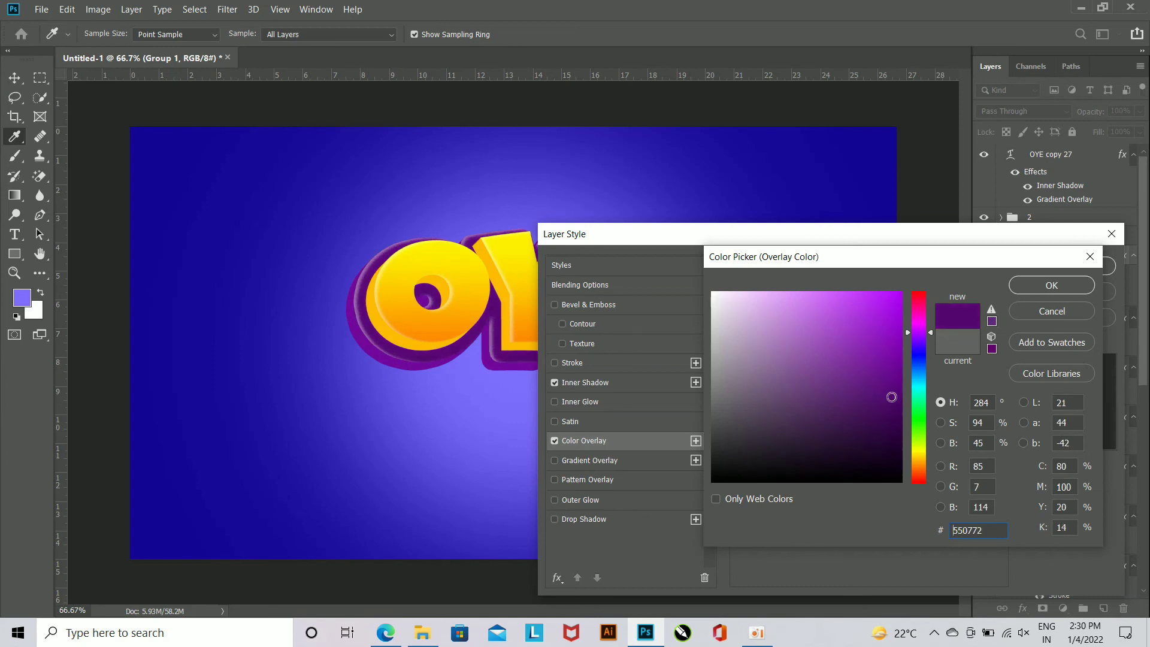
click(866, 407)
click(896, 390)
drag(896, 389, 903, 390)
click(1051, 285)
Step: Uncover the text behind the dialog and set the group's Color Overlay colour to purple, 700a96
drag(785, 241, 823, 310)
click(931, 366)
drag(890, 374, 889, 370)
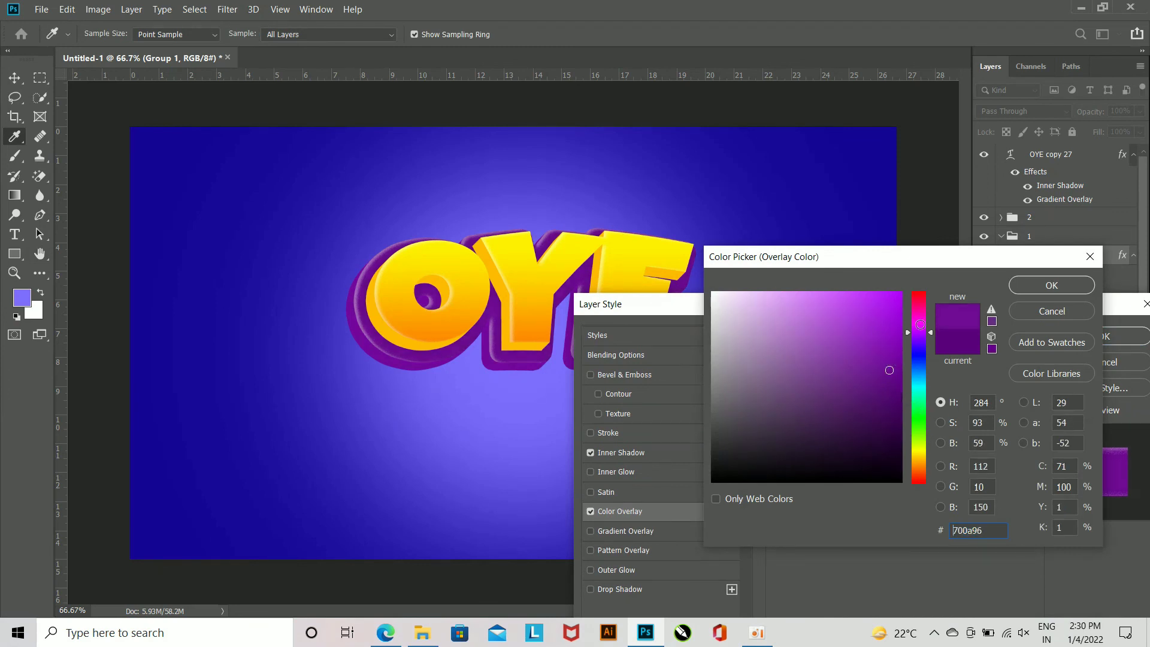
key(Return)
Step: Set the opacity of the group's Inner Shadow to 40% and apply the layer style
click(685, 450)
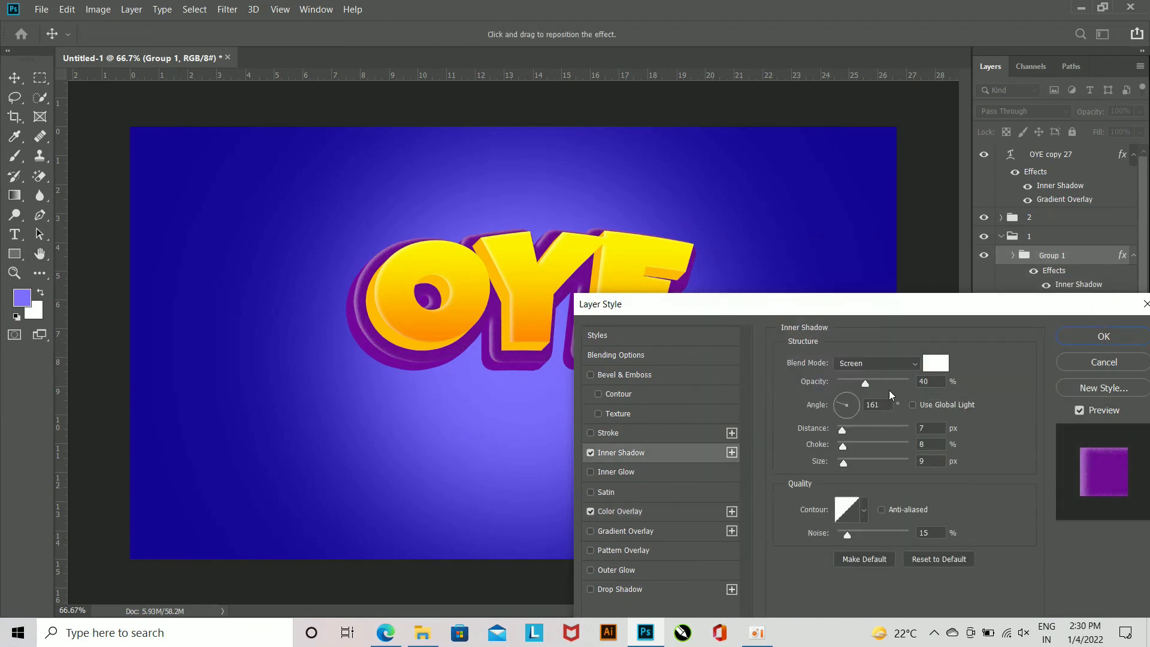
drag(871, 382, 866, 384)
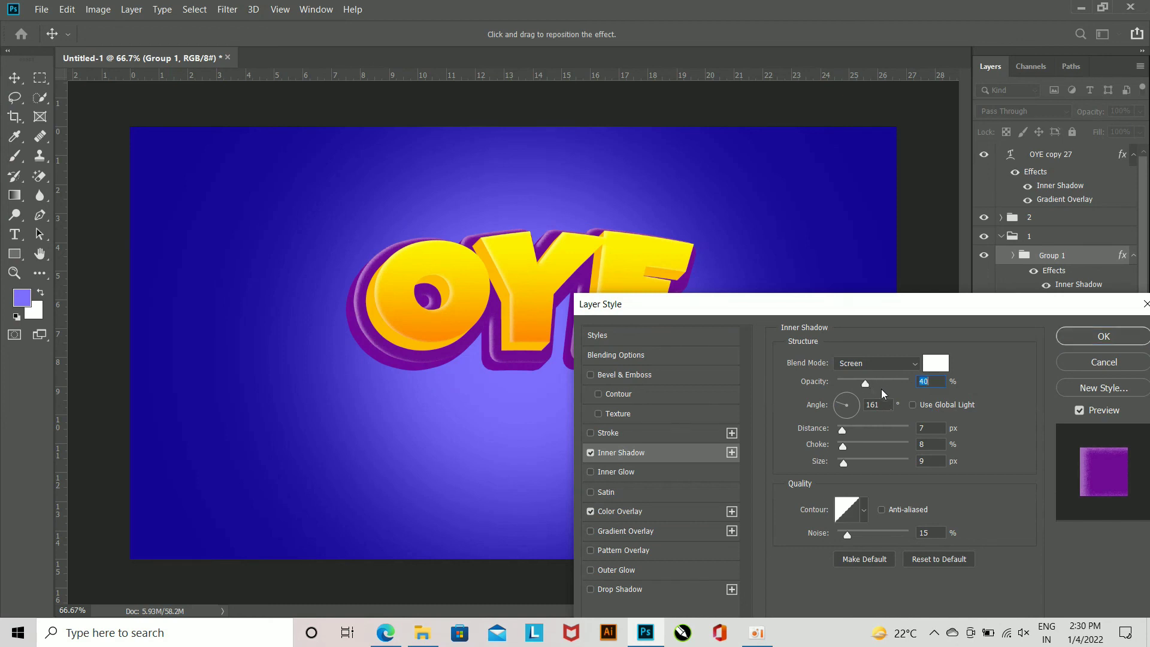
click(1076, 341)
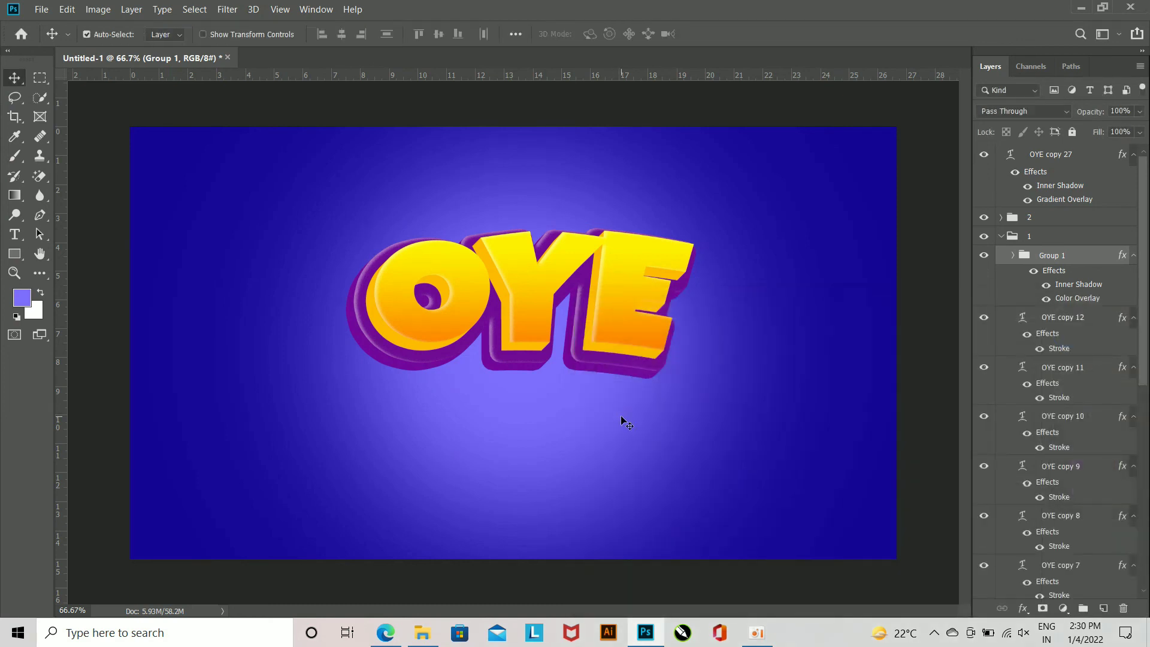
Step: Collapse group 1 and apply a Drop Shadow with a size of 92 px to the whole group
click(1001, 237)
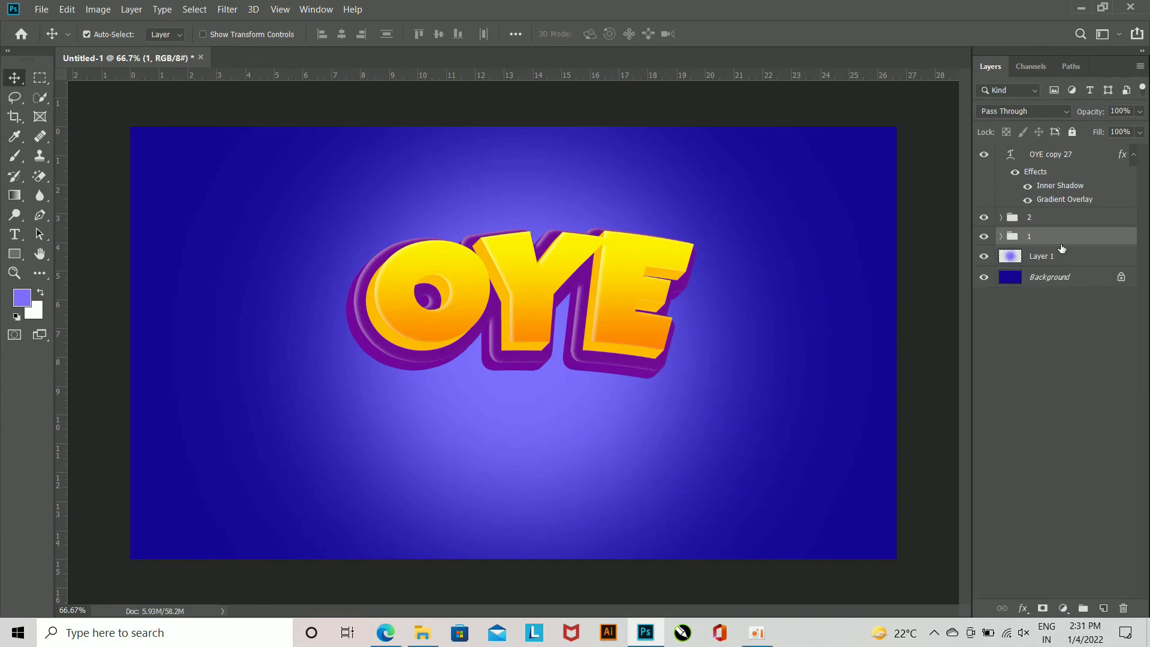
click(1021, 609)
click(1034, 603)
drag(591, 254, 607, 214)
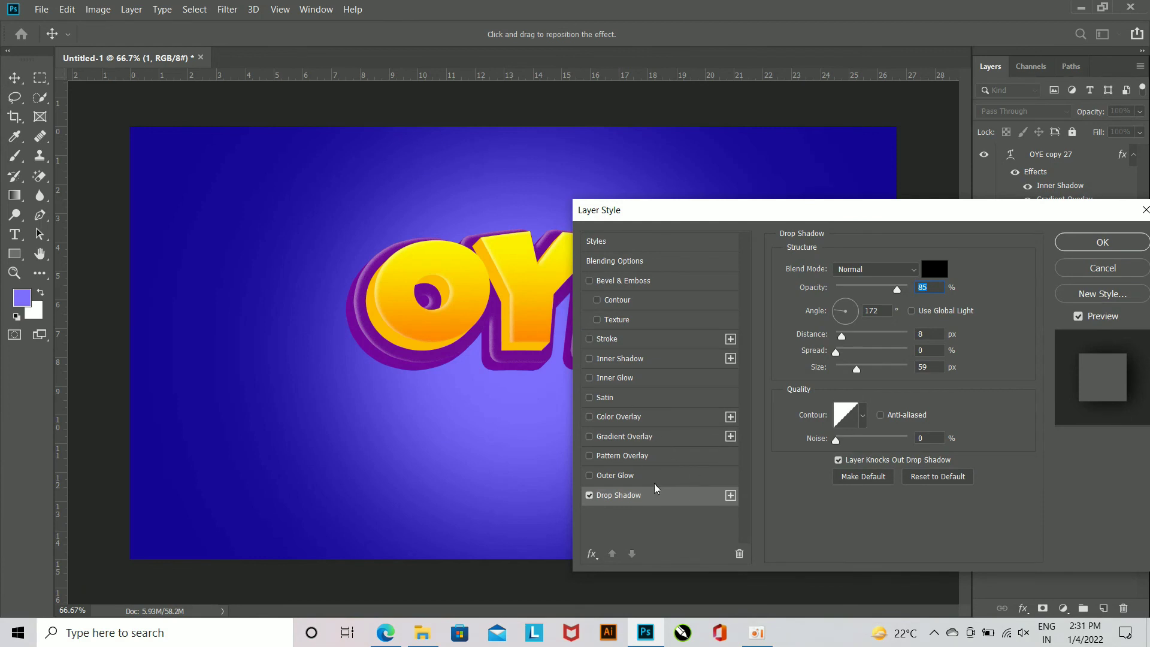
drag(631, 214, 751, 184)
drag(977, 339, 989, 340)
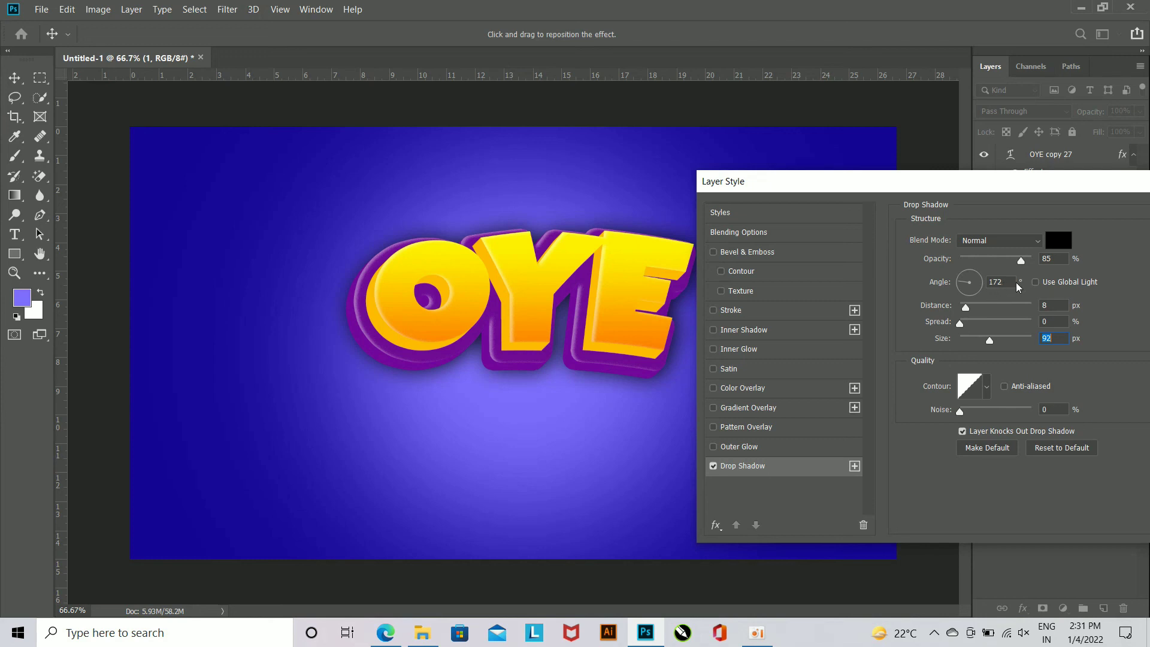
drag(1068, 190, 518, 327)
click(676, 351)
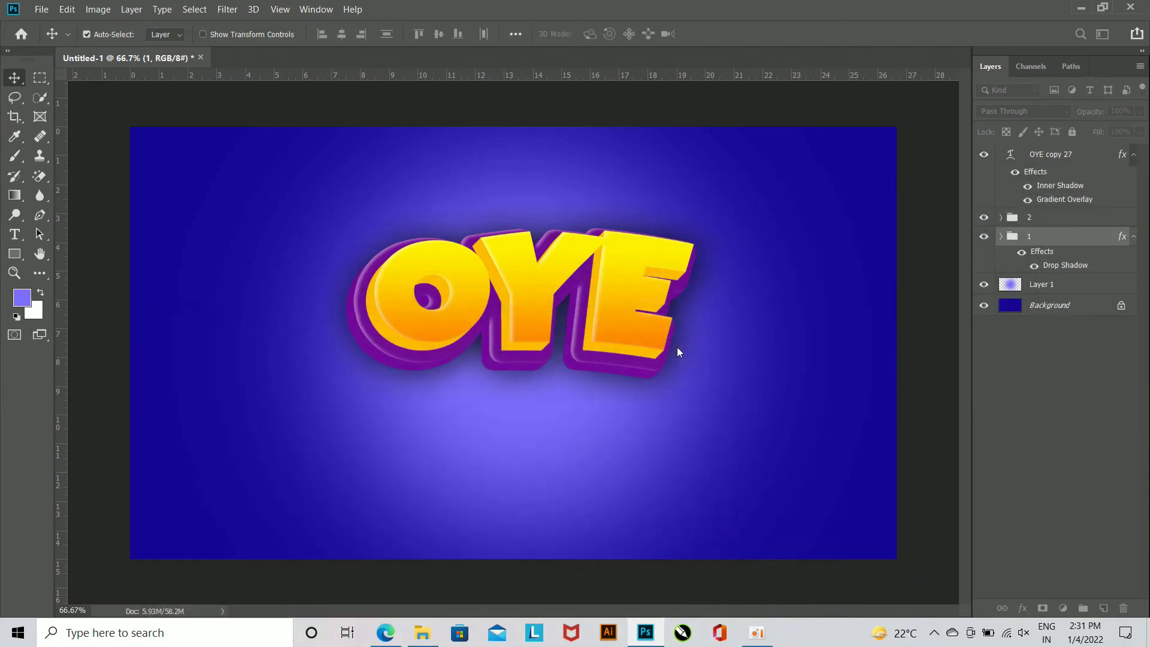